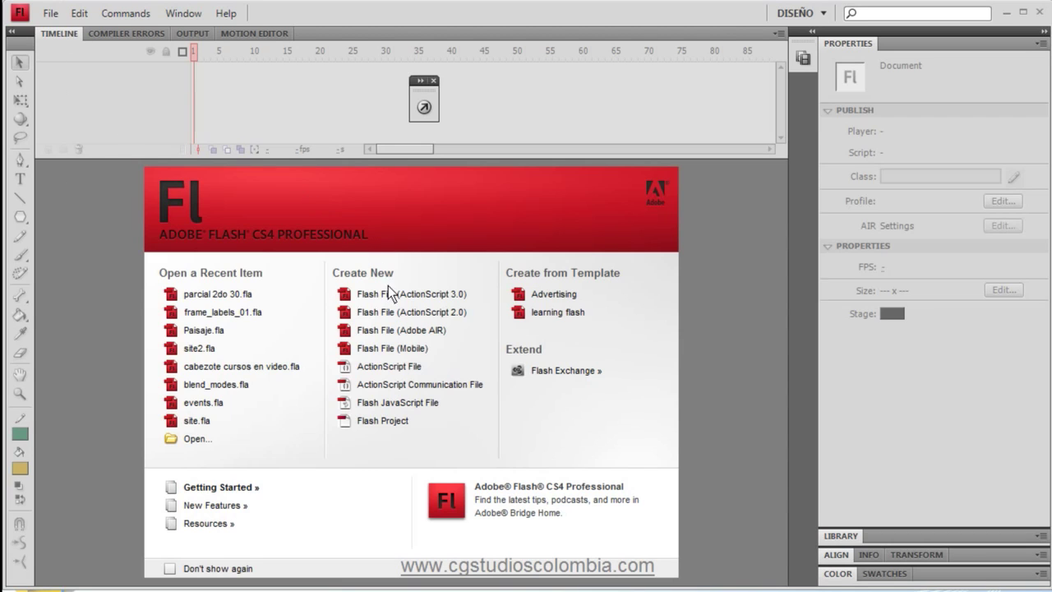
- Create a new Flash File (ActionScript 3.0) document
click(51, 14)
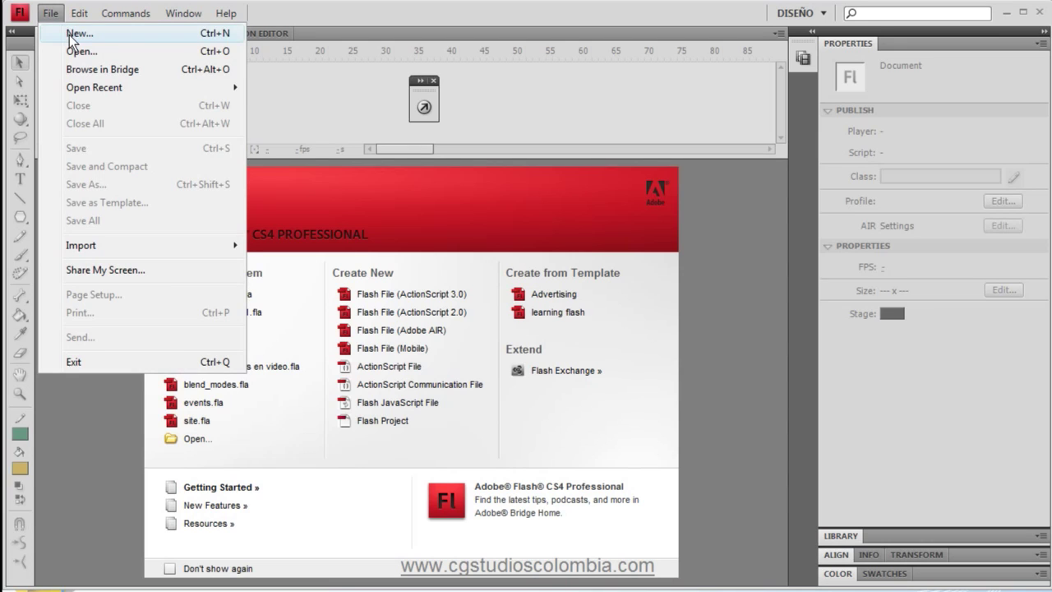
click(69, 34)
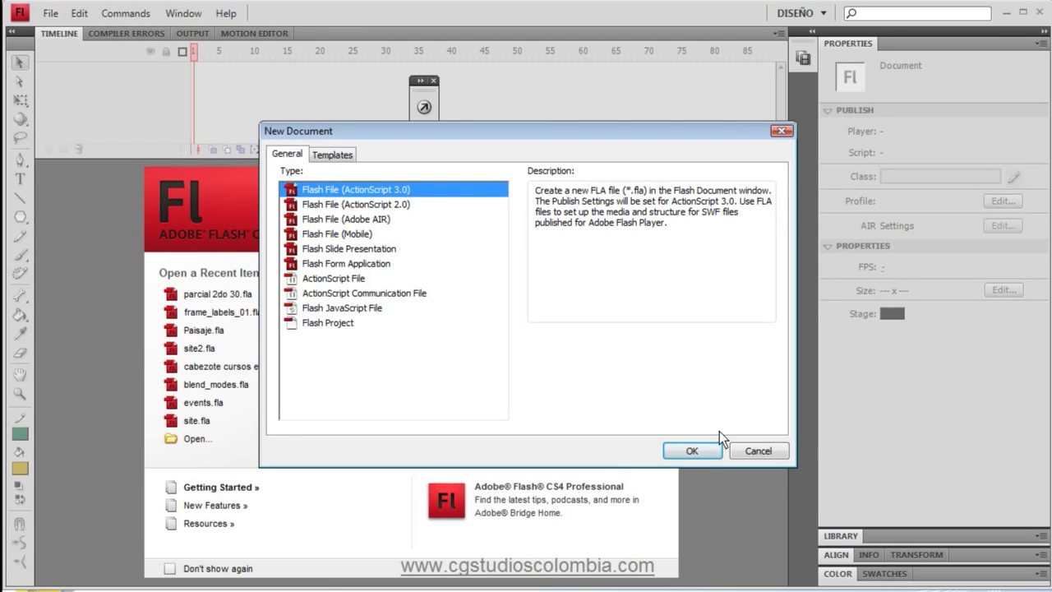
click(689, 444)
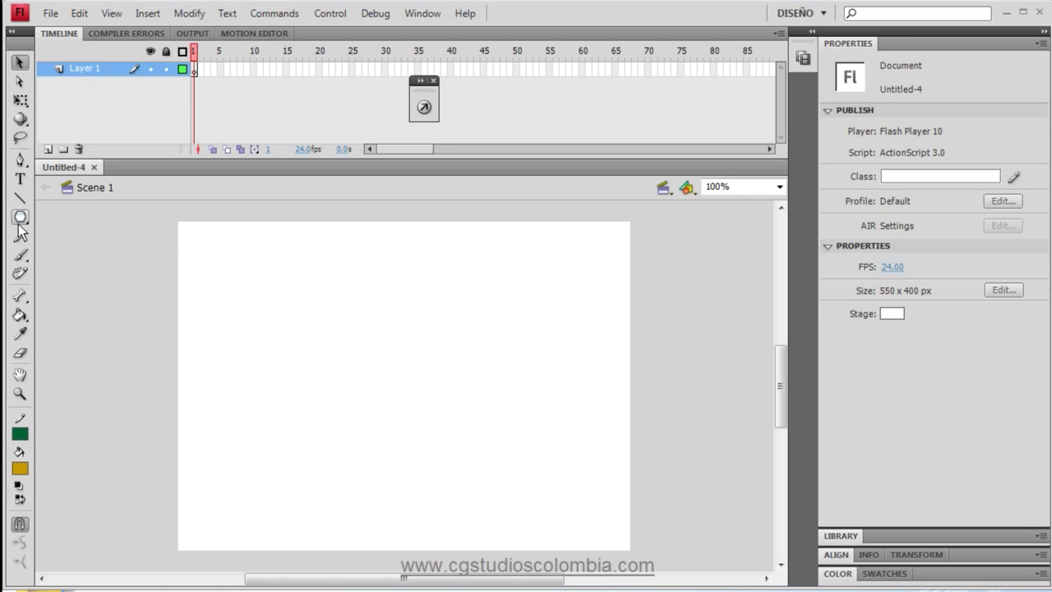
- Reset the Rectangle tool's corner radii to 0 and draw a green-outlined gold rectangle about 442 by 158 px across the stage's upper half
drag(20, 219, 69, 218)
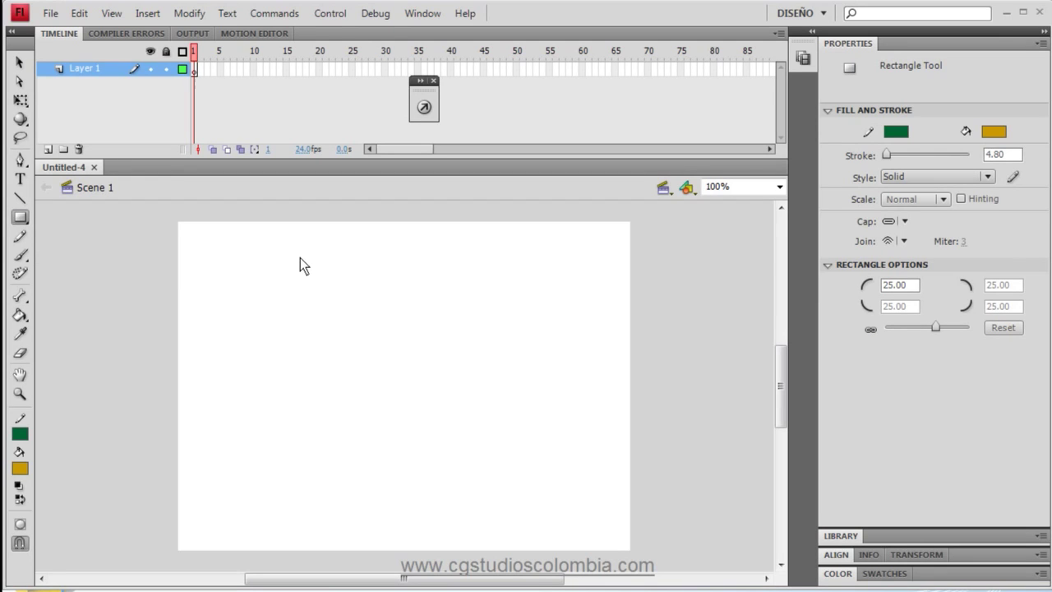
click(989, 326)
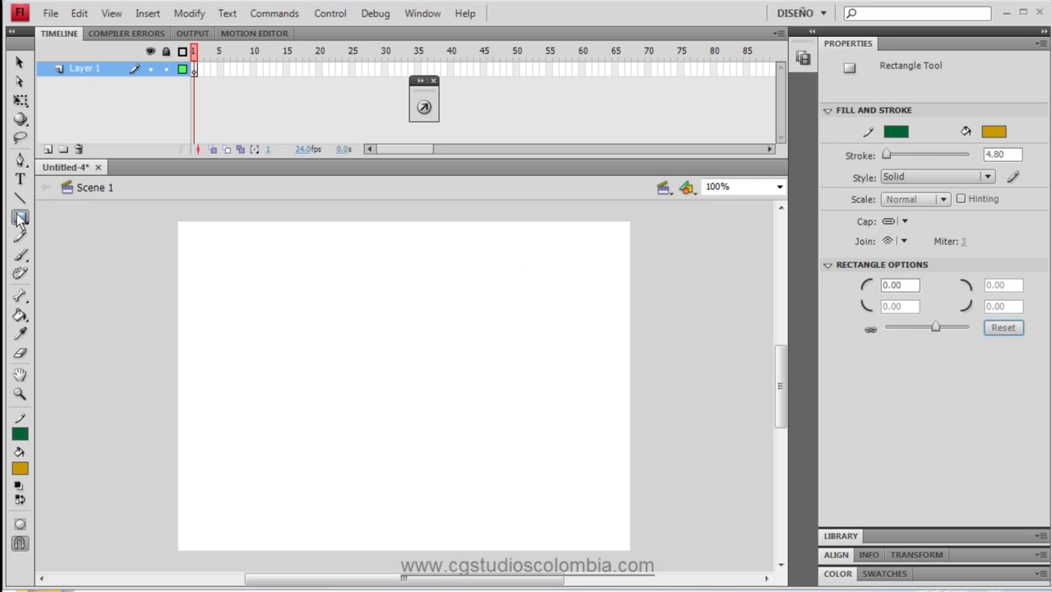
drag(19, 222, 97, 220)
mouse_move(218, 247)
mouse_down()
mouse_move(462, 348)
mouse_move(596, 378)
mouse_move(581, 376)
mouse_up()
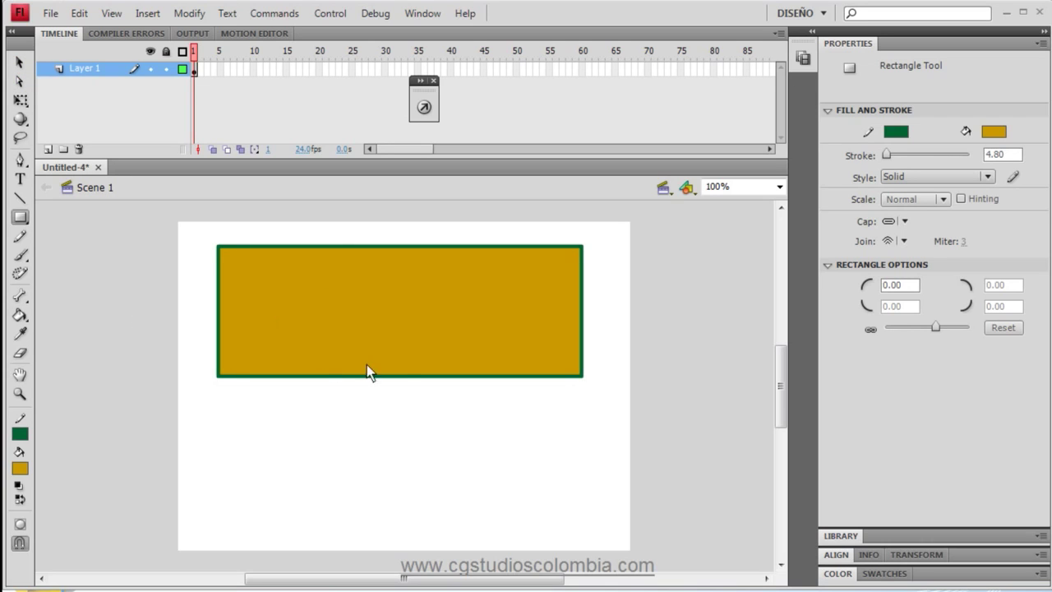
- Separate the gold fill from its green outline by moving it straight down to about X 49, Y 212
click(19, 63)
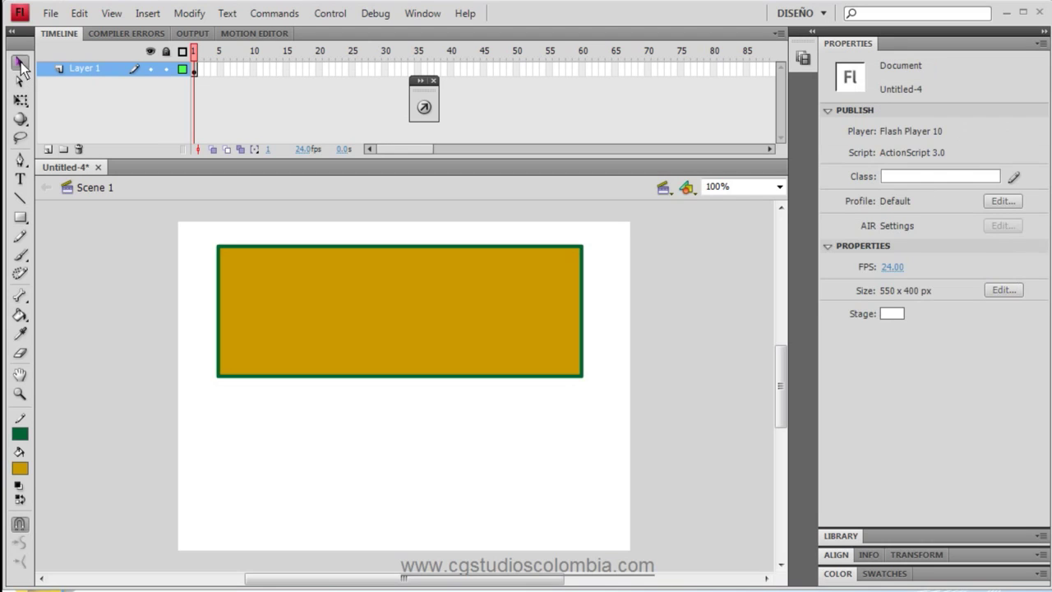
click(308, 307)
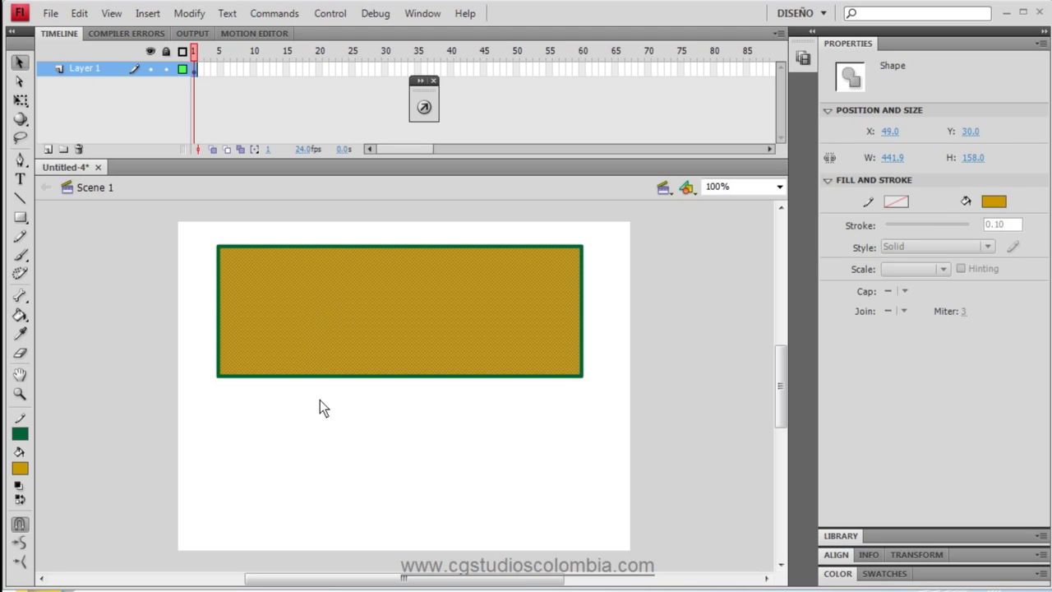
mouse_move(325, 297)
mouse_down()
mouse_move(329, 481)
mouse_move(325, 447)
mouse_up()
click(157, 415)
drag(185, 464, 231, 349)
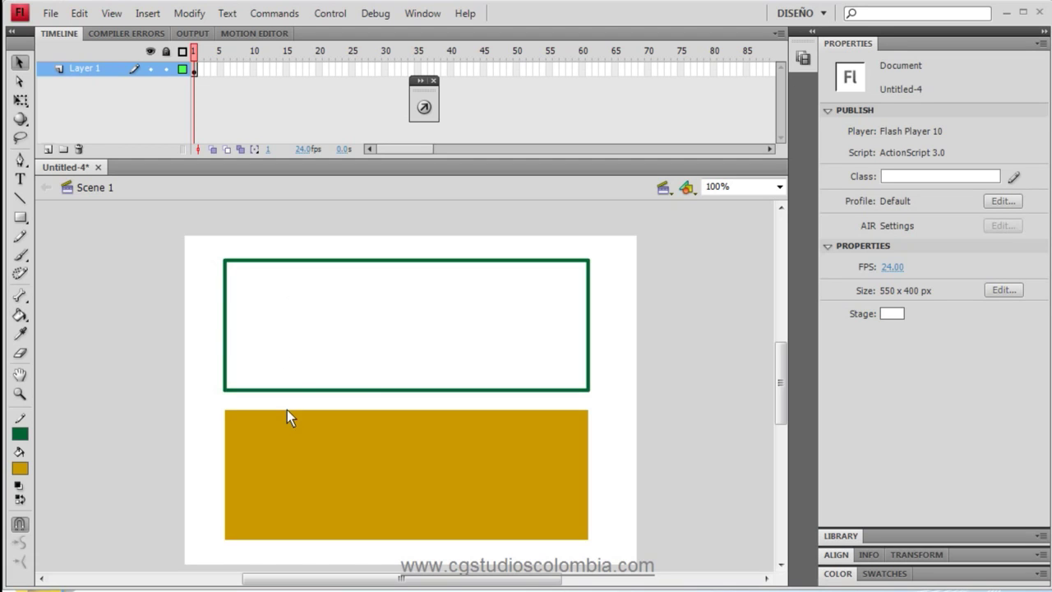
click(278, 442)
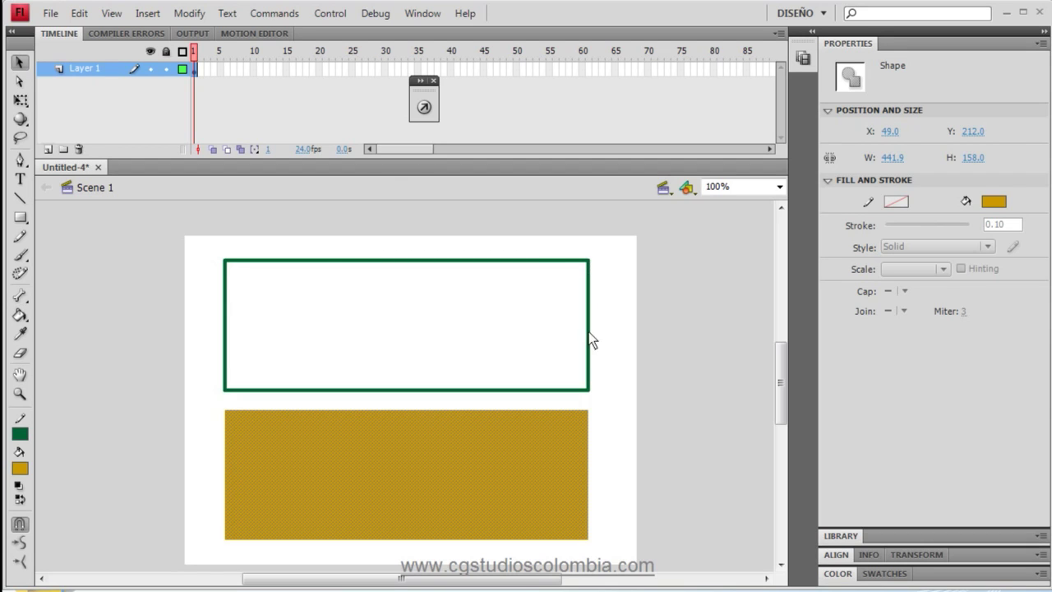
- Detach the outline's top segment to about Y -17 above the stage, and its left segment to the stage's left edge
click(361, 262)
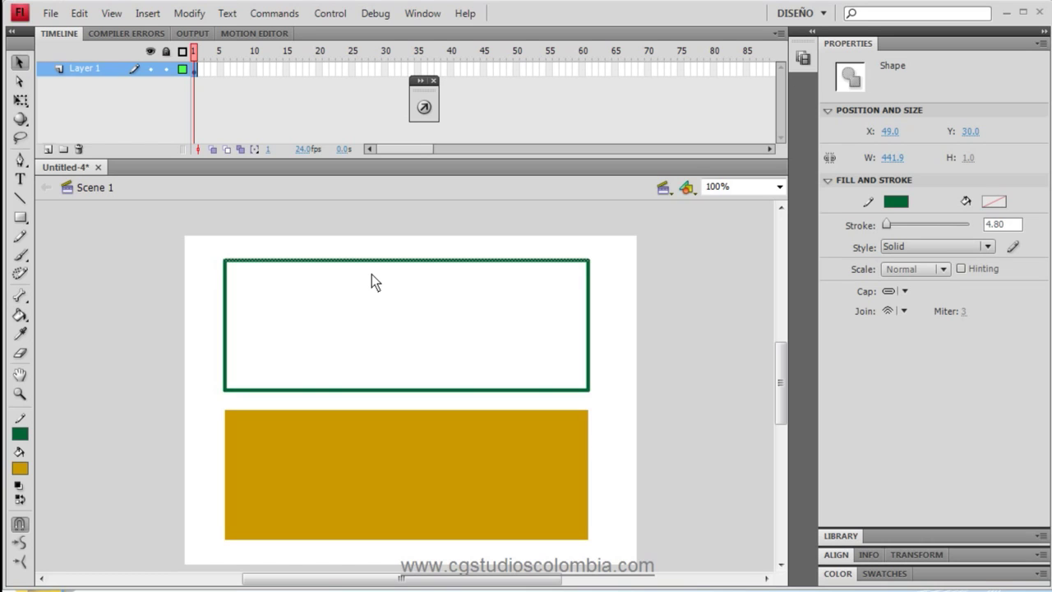
drag(367, 260, 364, 222)
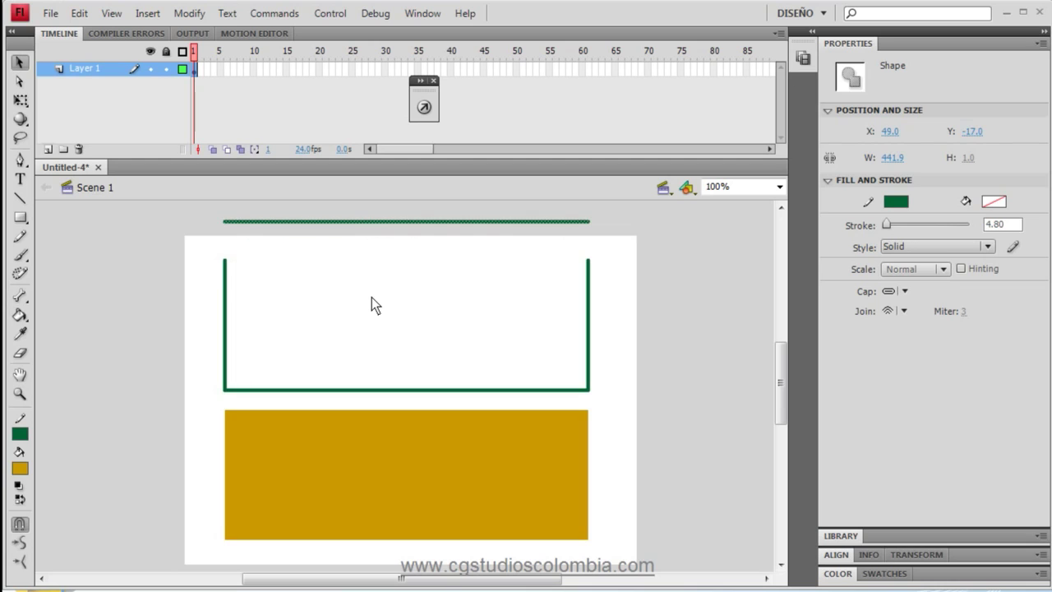
click(371, 297)
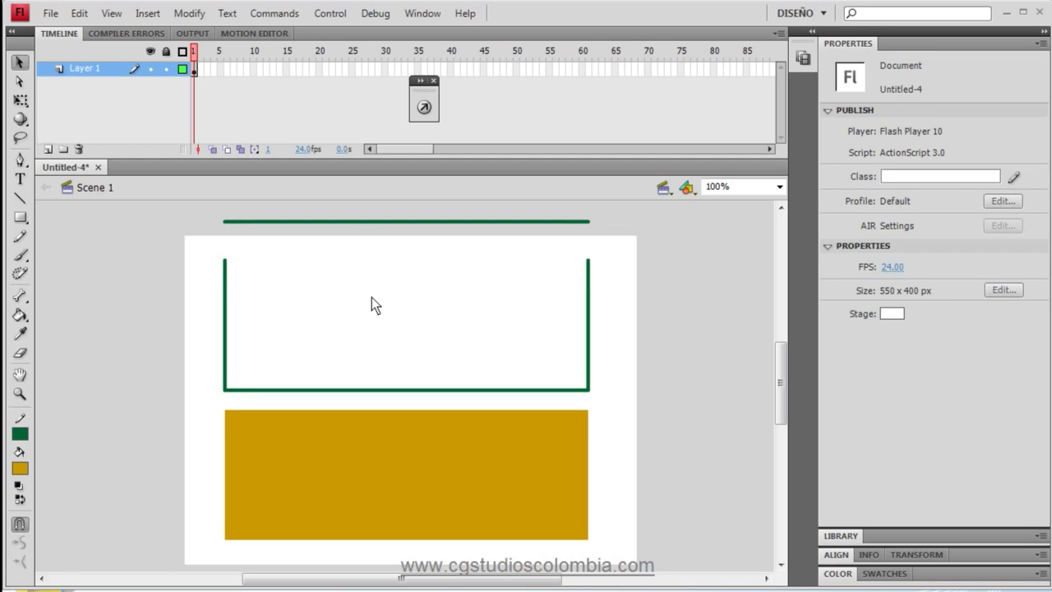
click(225, 310)
drag(228, 313, 184, 312)
click(262, 306)
- Detach the outline's bottom segment and move it across the left vertical segment, to about X -83, Y 110
click(321, 391)
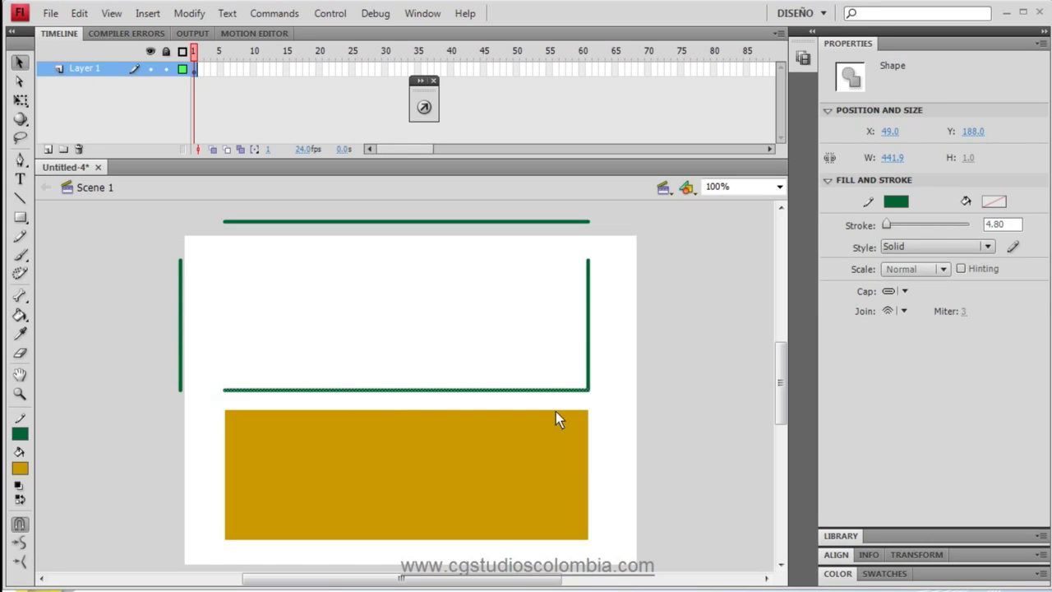
drag(540, 390, 491, 343)
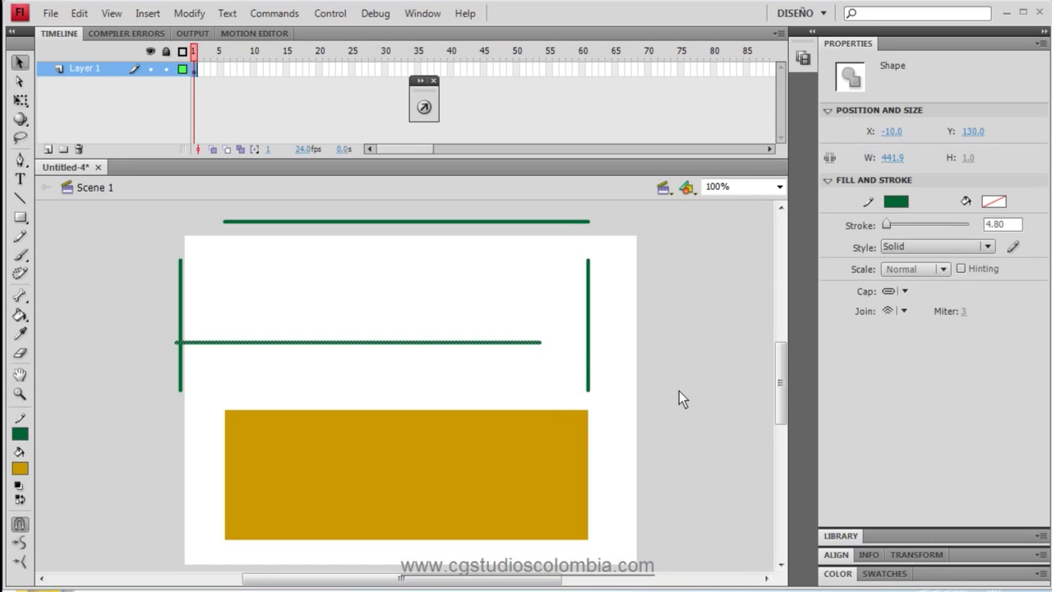
drag(467, 343, 406, 327)
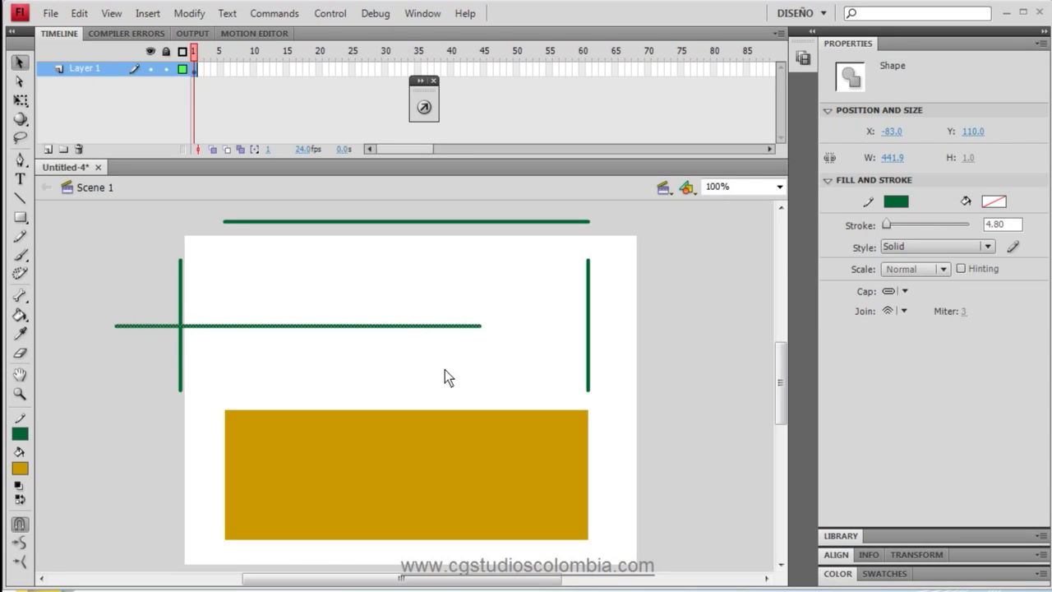
click(256, 288)
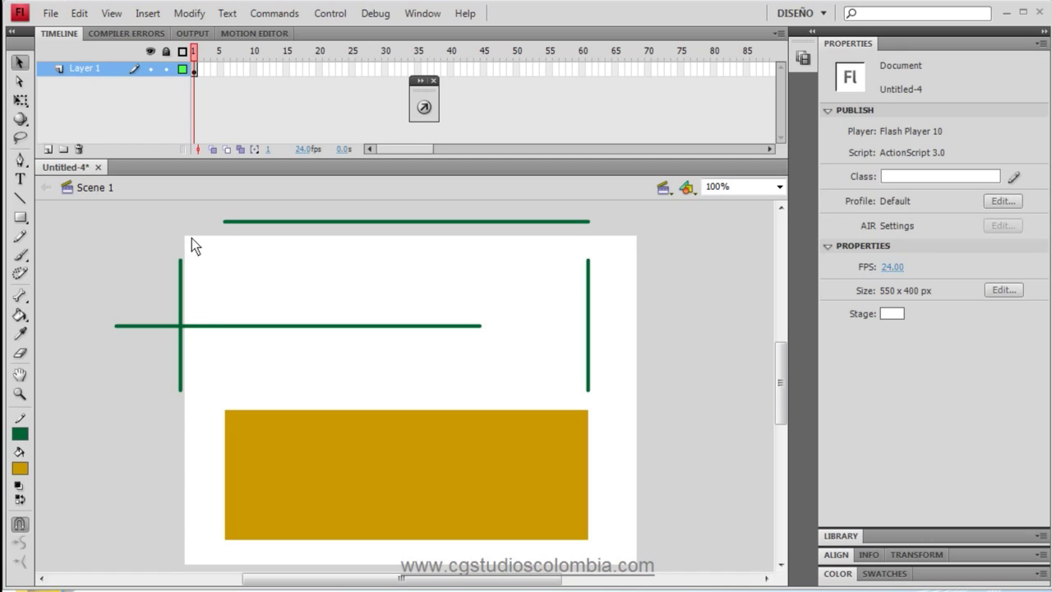
- Split the horizontal line at its crossing with the left vertical line, moving the longer part to about X 65, Y 83
click(247, 326)
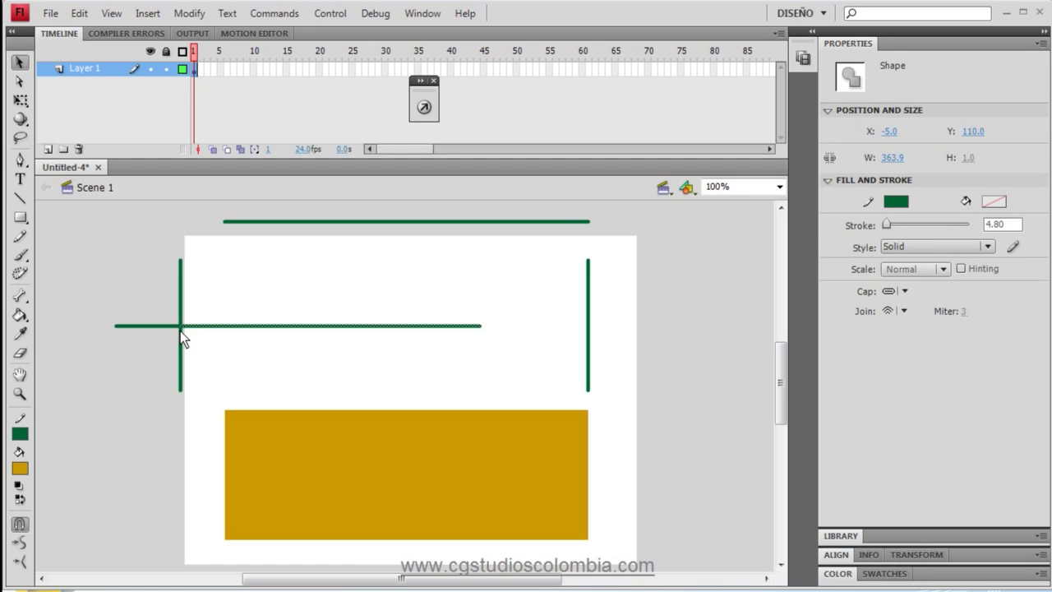
drag(223, 327, 280, 305)
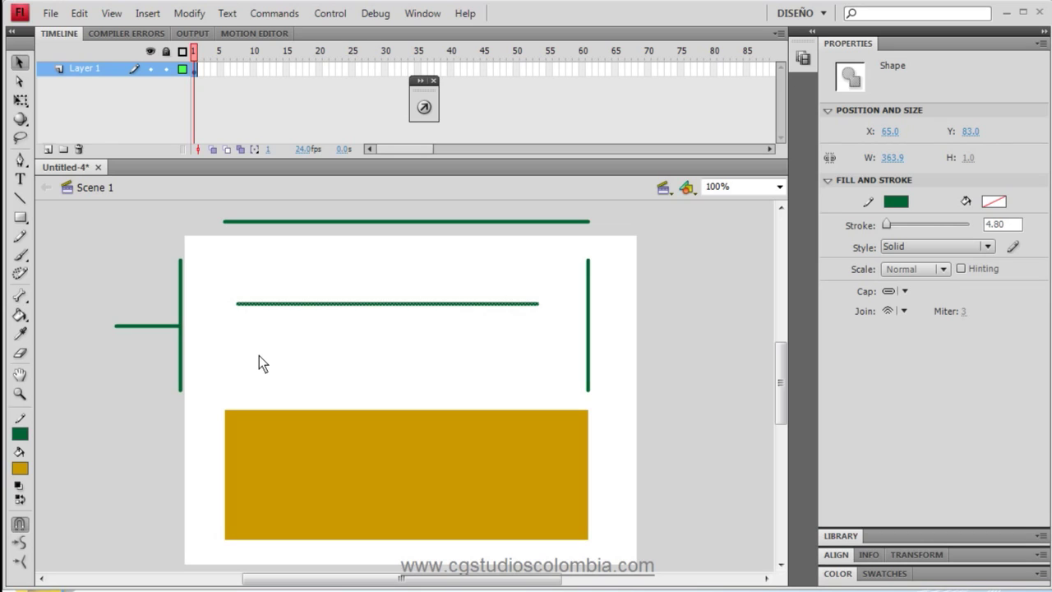
click(160, 326)
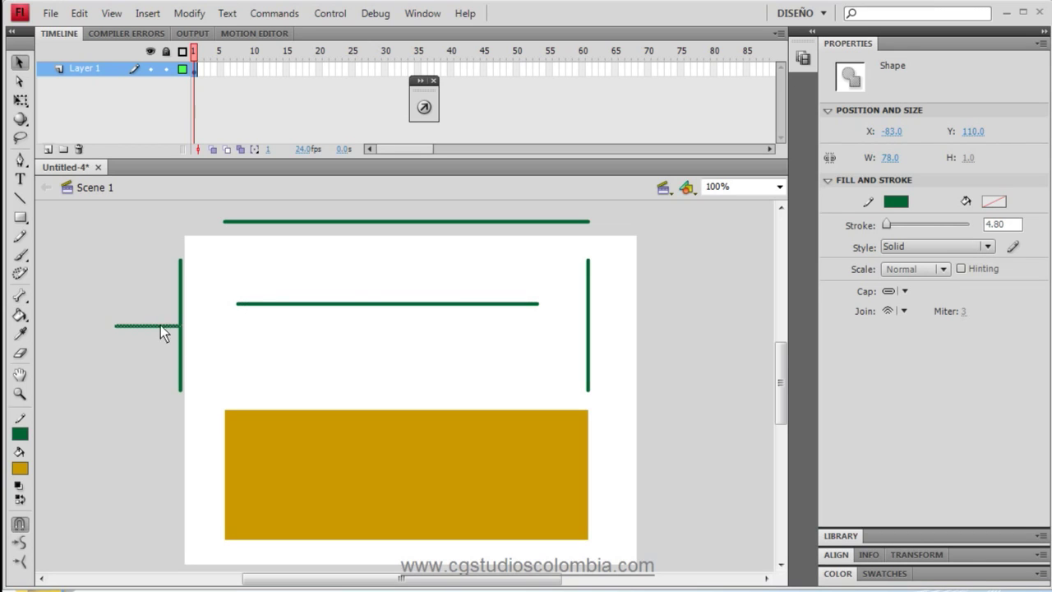
click(181, 306)
click(231, 275)
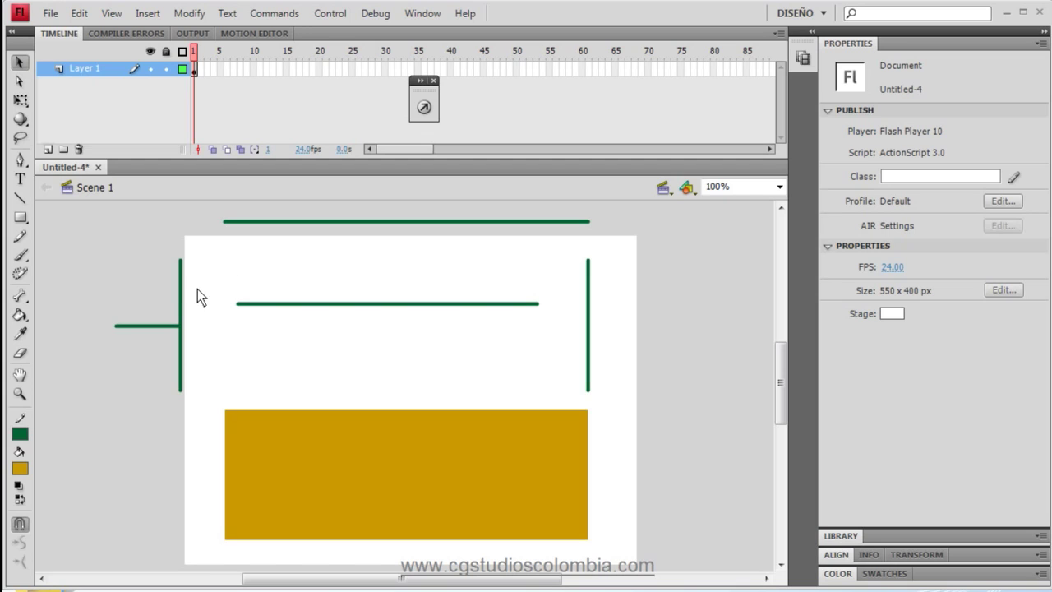
- Move the short horizontal line piece across the right vertical line, to about X 447, Y 110
click(170, 326)
drag(163, 325, 599, 323)
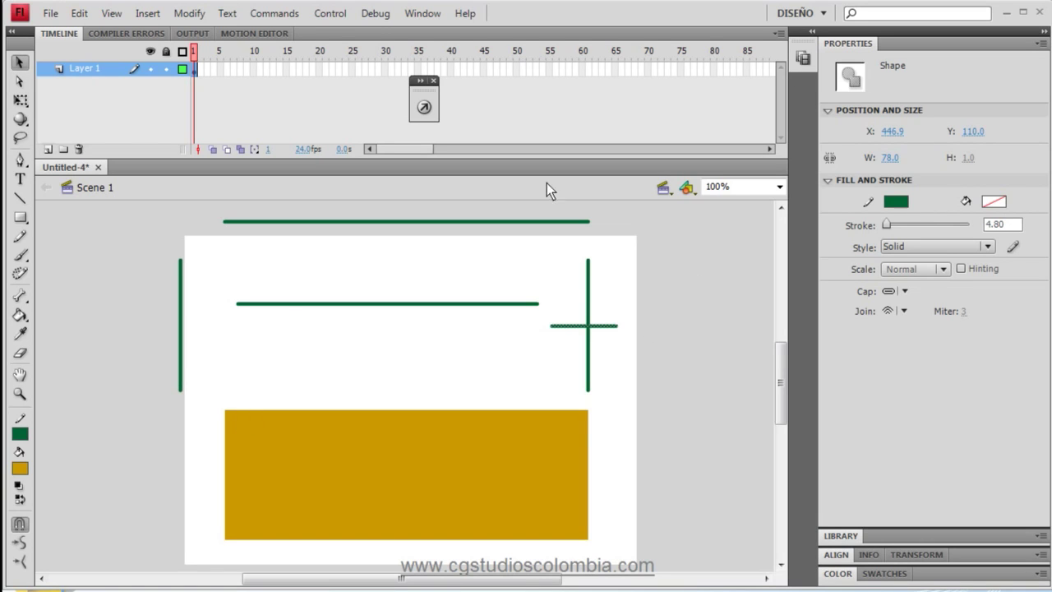
click(655, 282)
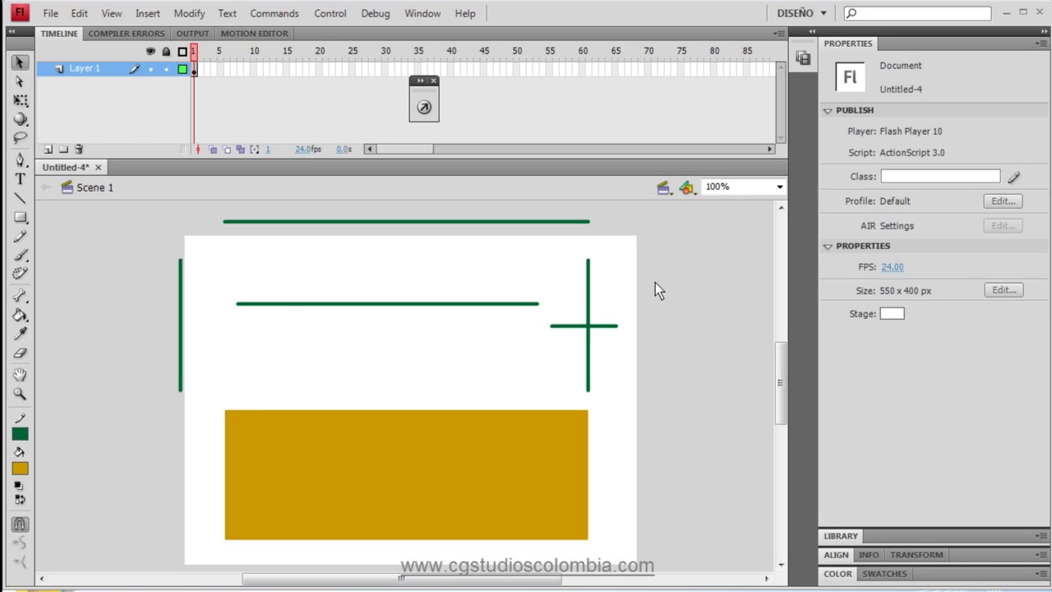
- Detach the part of the right vertical line above the crossing and move it to about X 532, Y -15
click(607, 327)
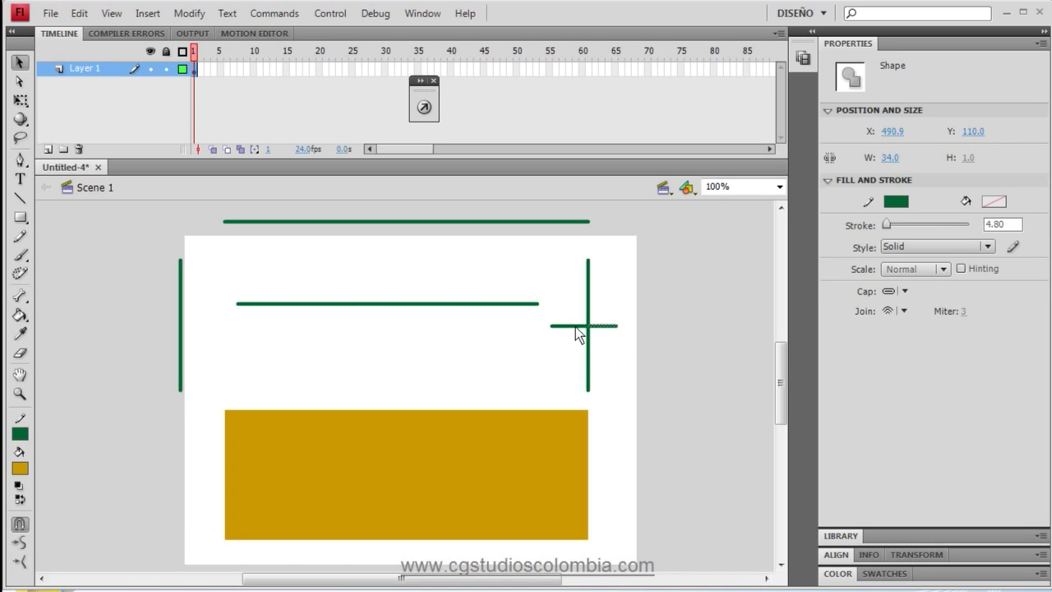
drag(590, 299, 623, 267)
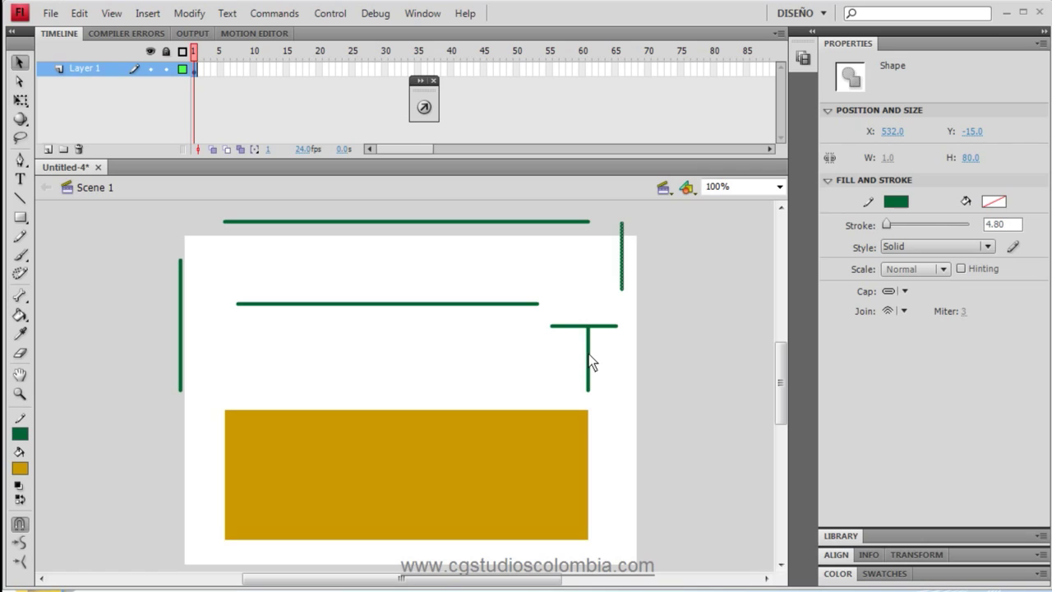
click(672, 355)
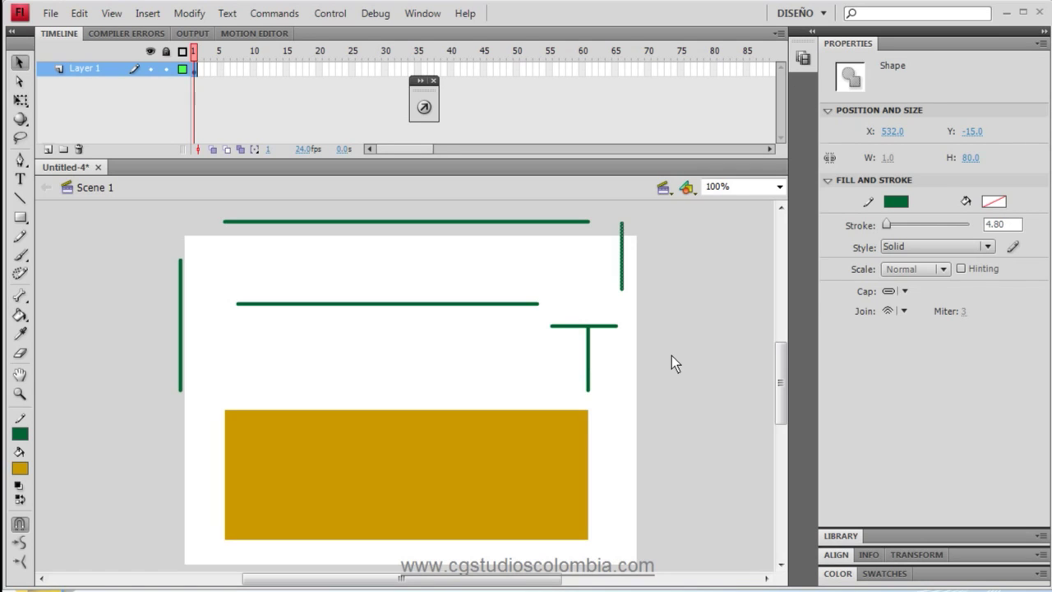
double_click(588, 364)
click(686, 316)
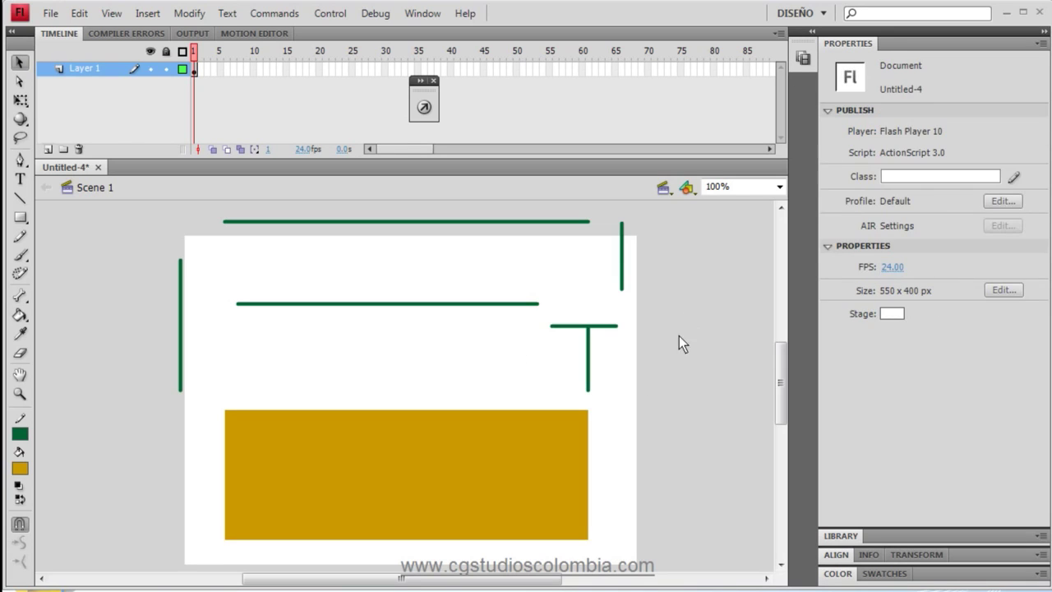
- Move the long horizontal line across the remaining lower part of the right vertical line, to about X 172, Y 171
click(473, 303)
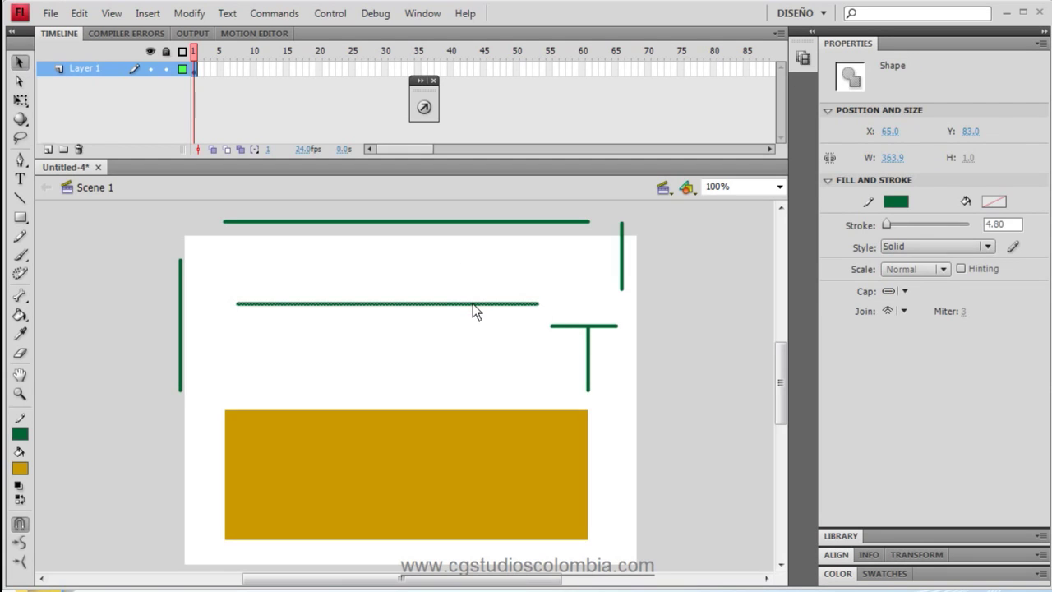
drag(472, 303, 560, 376)
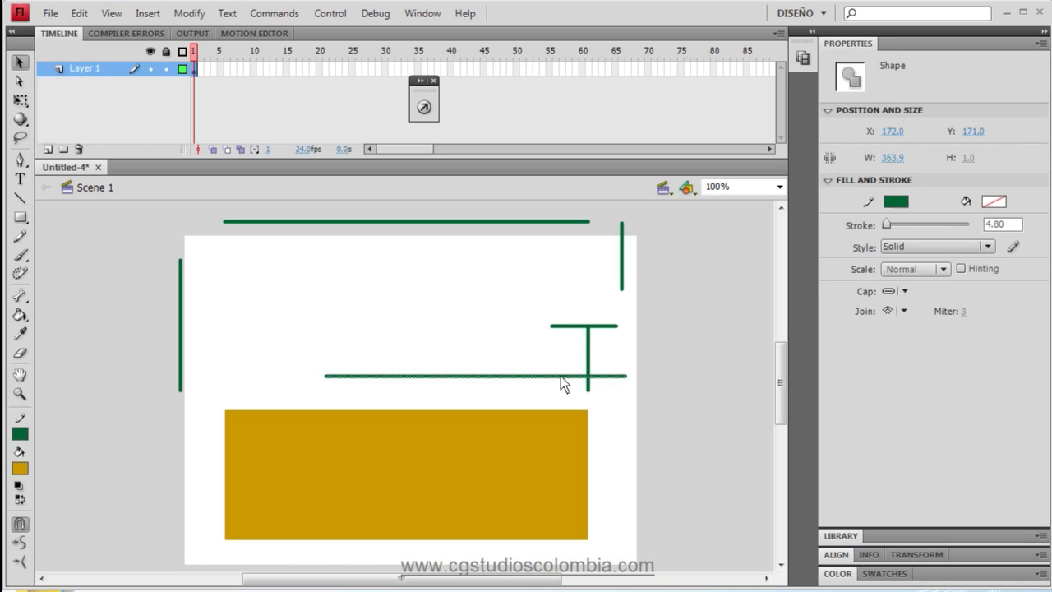
click(705, 338)
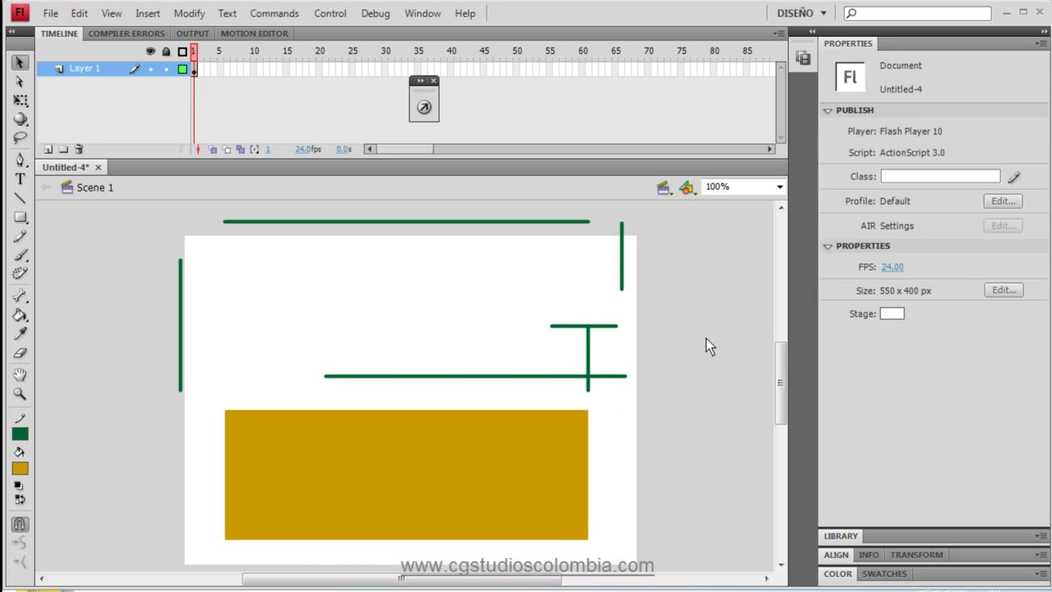
- Select all the connected lines of the crossing group and move them together up and left, inside the stage's upper area
double_click(587, 350)
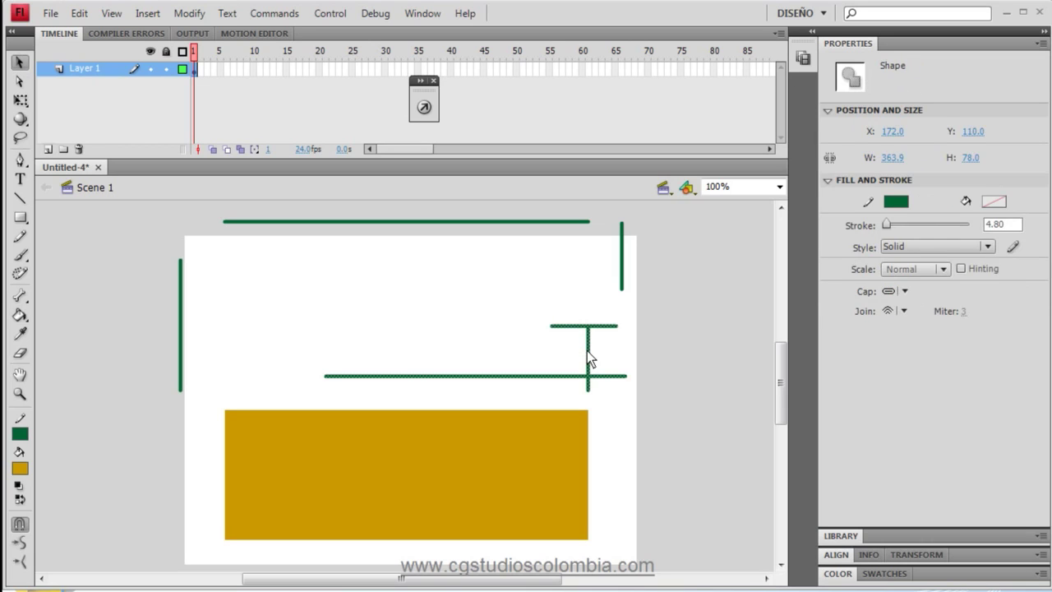
mouse_move(590, 354)
mouse_down()
mouse_move(559, 342)
mouse_move(500, 277)
mouse_up()
click(607, 322)
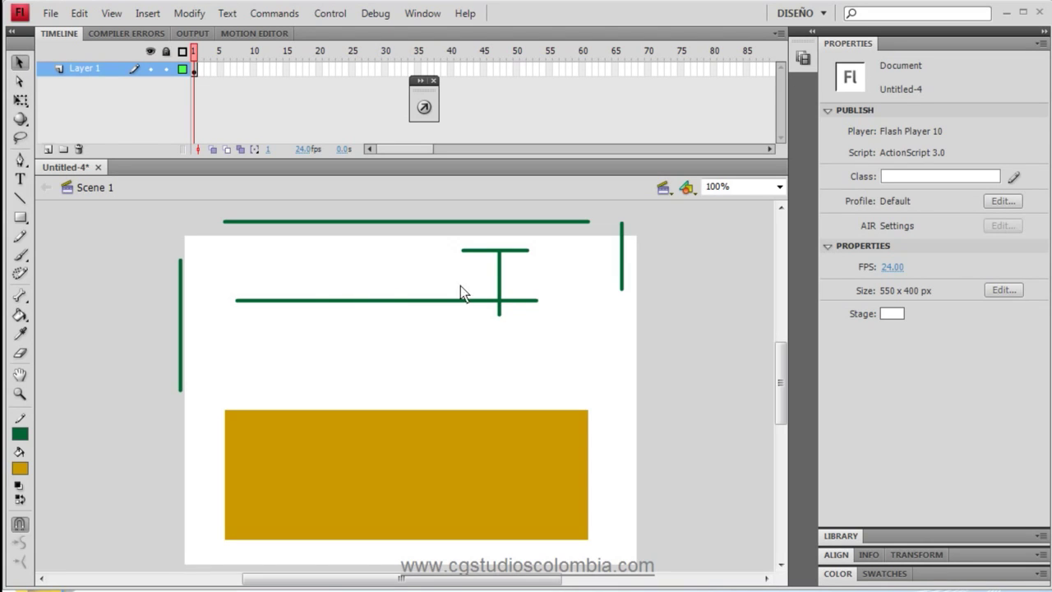
- Draw a green vertical line with the Line tool through the gold rectangle, extending past its top and bottom edges
click(21, 201)
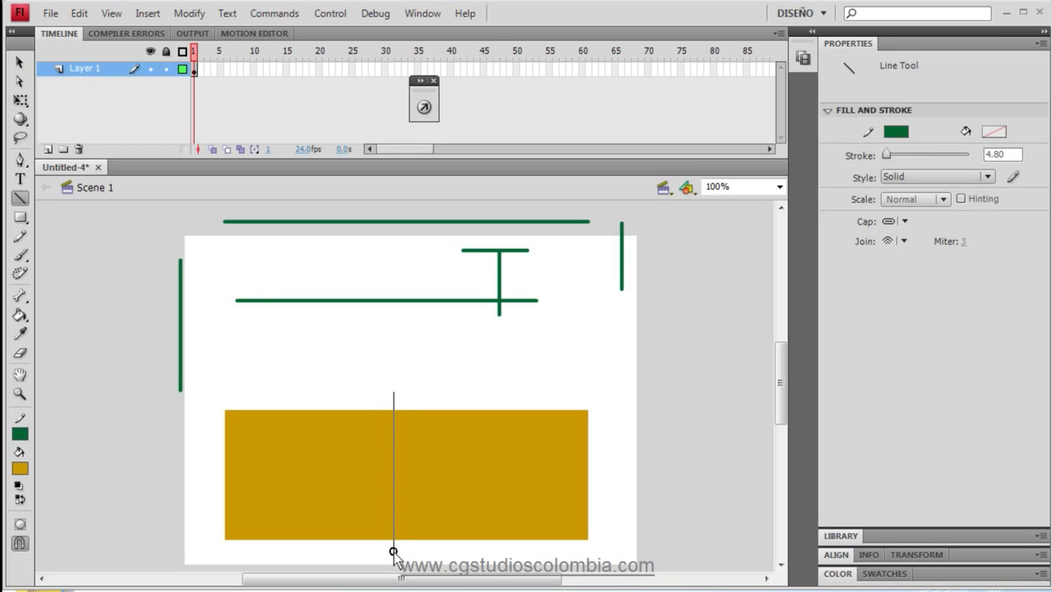
drag(393, 552, 393, 557)
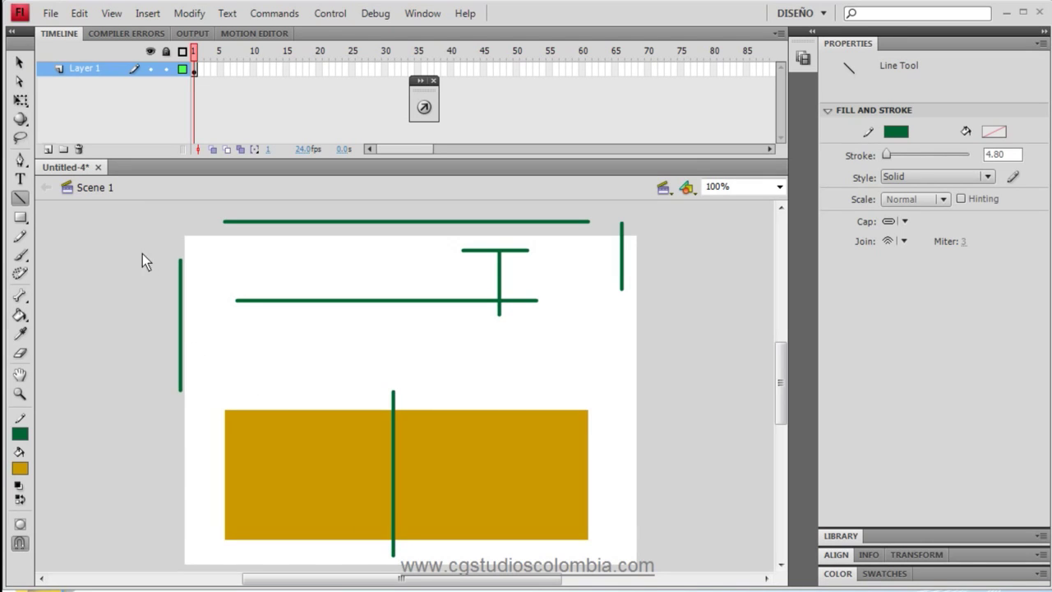
click(20, 64)
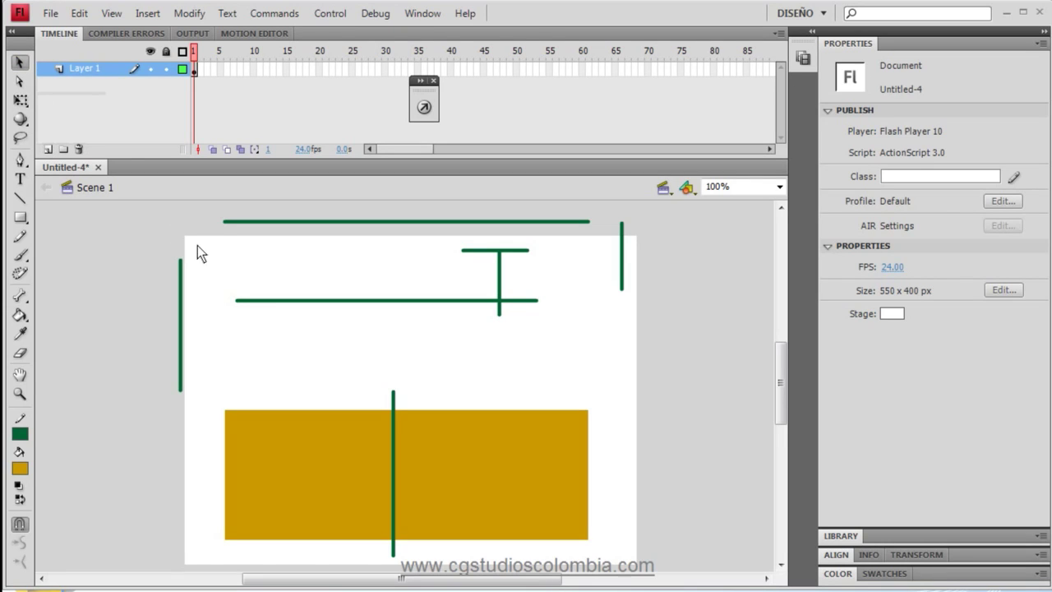
- Detach the part of the gold fill left of the green vertical line and move it to about X 20, Y 190
click(339, 436)
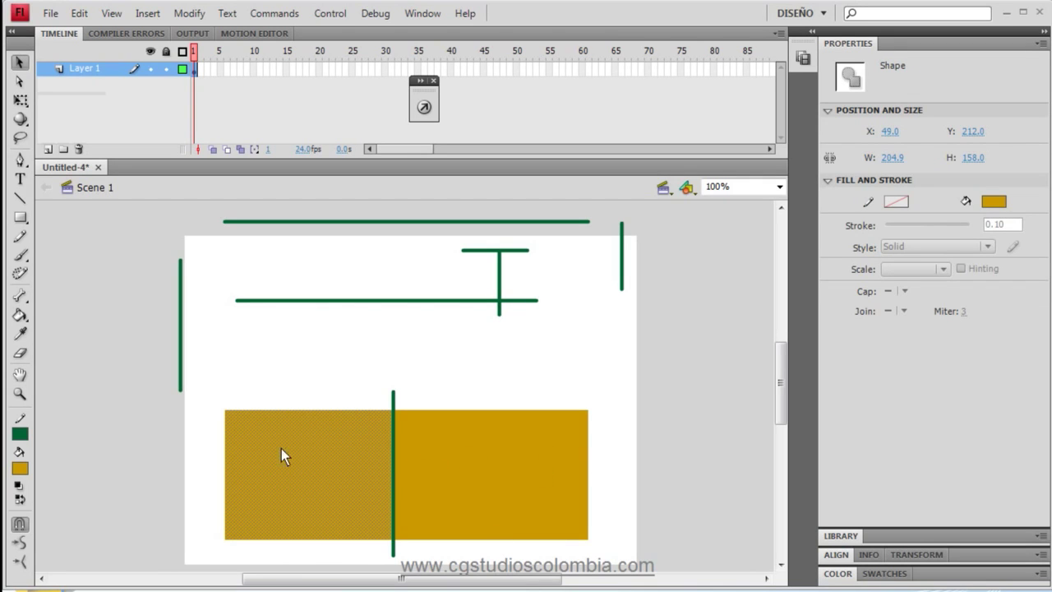
drag(333, 474, 310, 456)
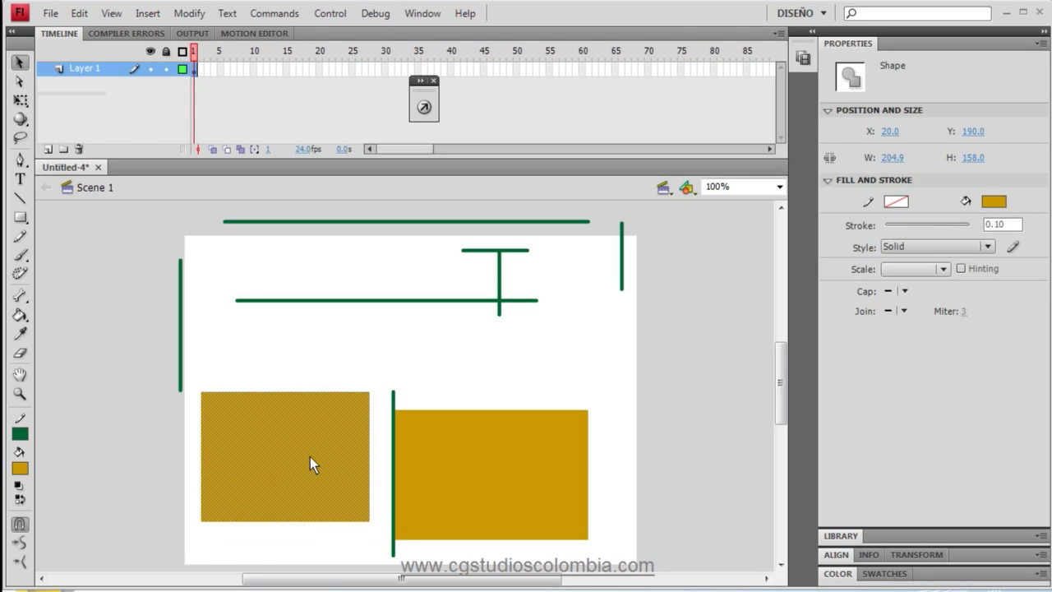
click(527, 355)
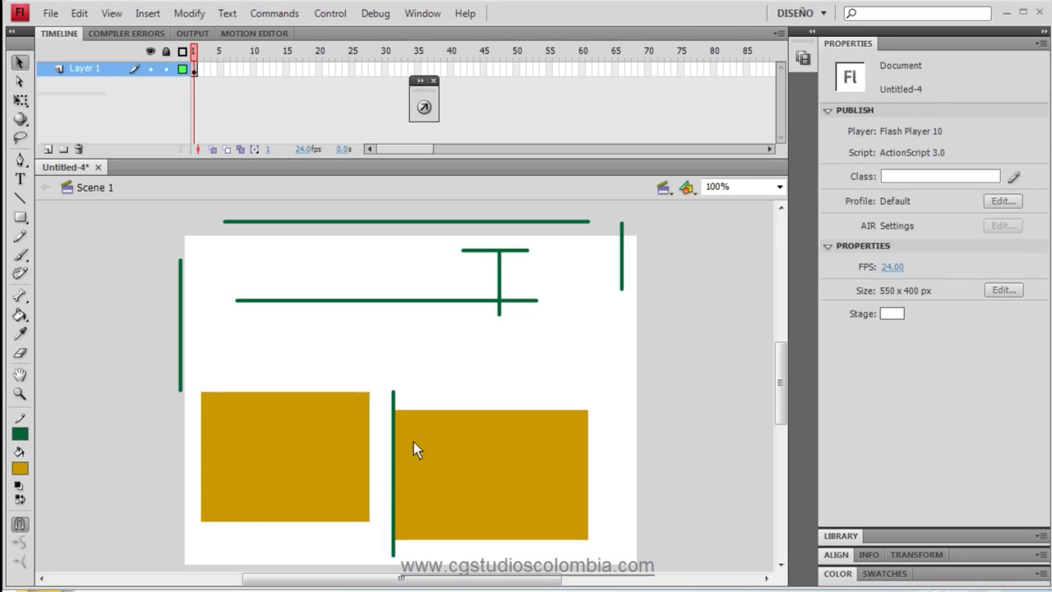
- Try moving the line segment bordering the remaining gold fill to about X 243, Y 212, and undo the move
click(394, 450)
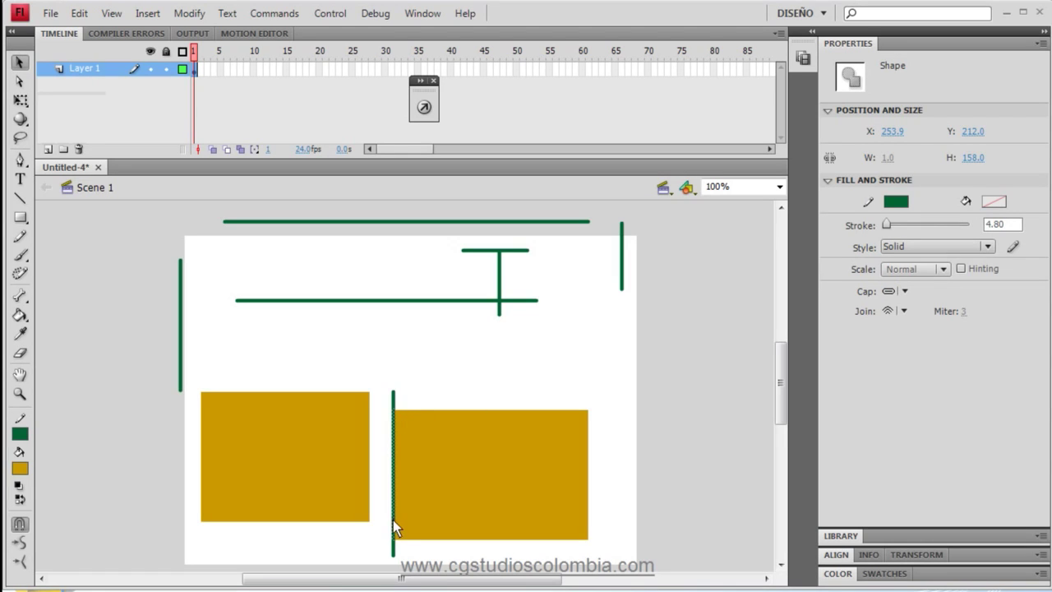
drag(392, 507, 383, 506)
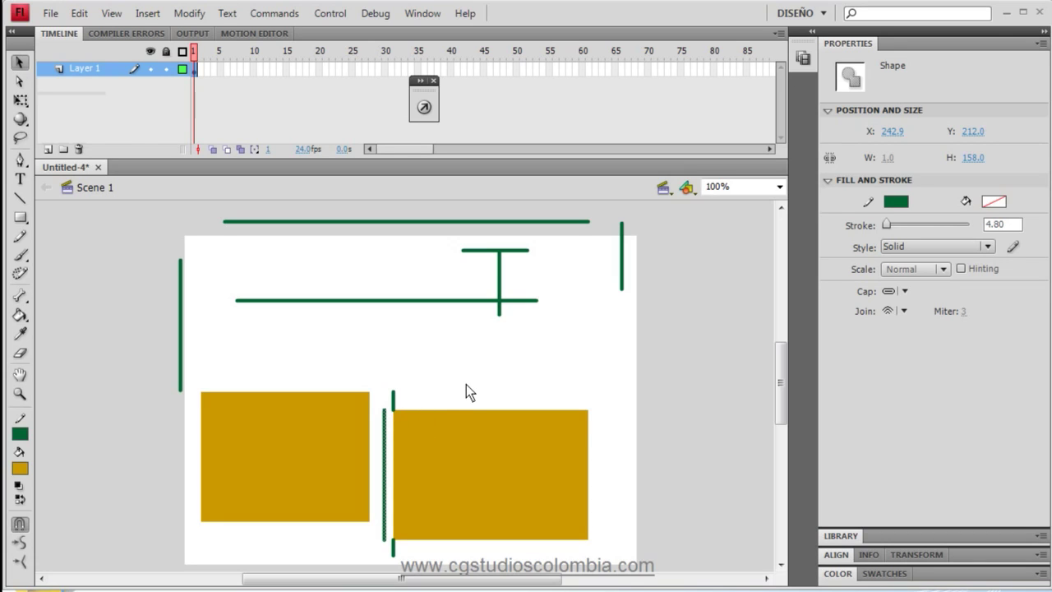
key(ctrl+z)
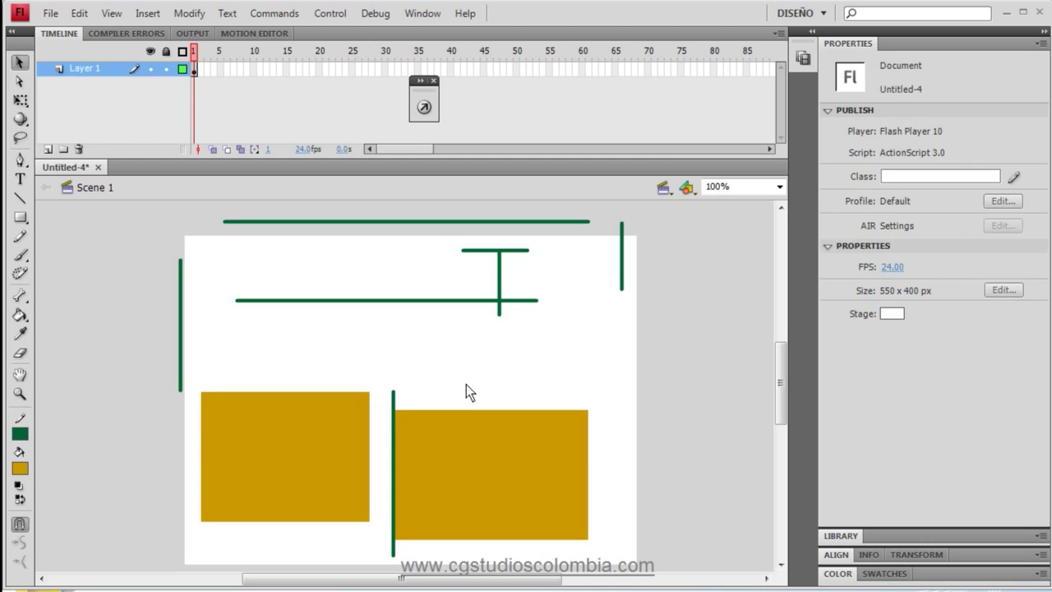
- Move the whole green vertical line onto the middle of the right gold piece, to about X 373, Y 190
click(472, 451)
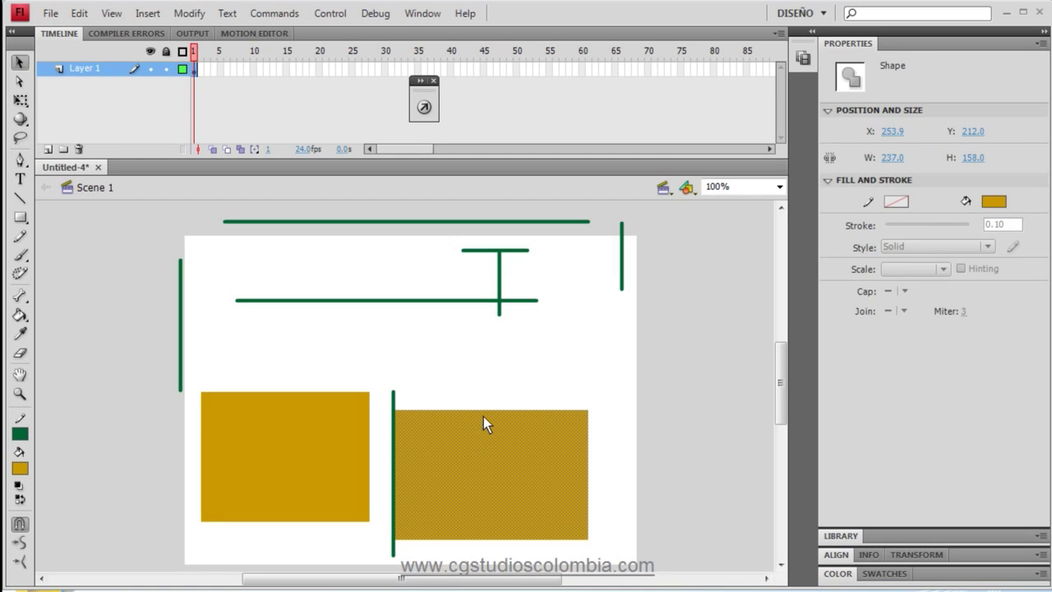
click(454, 392)
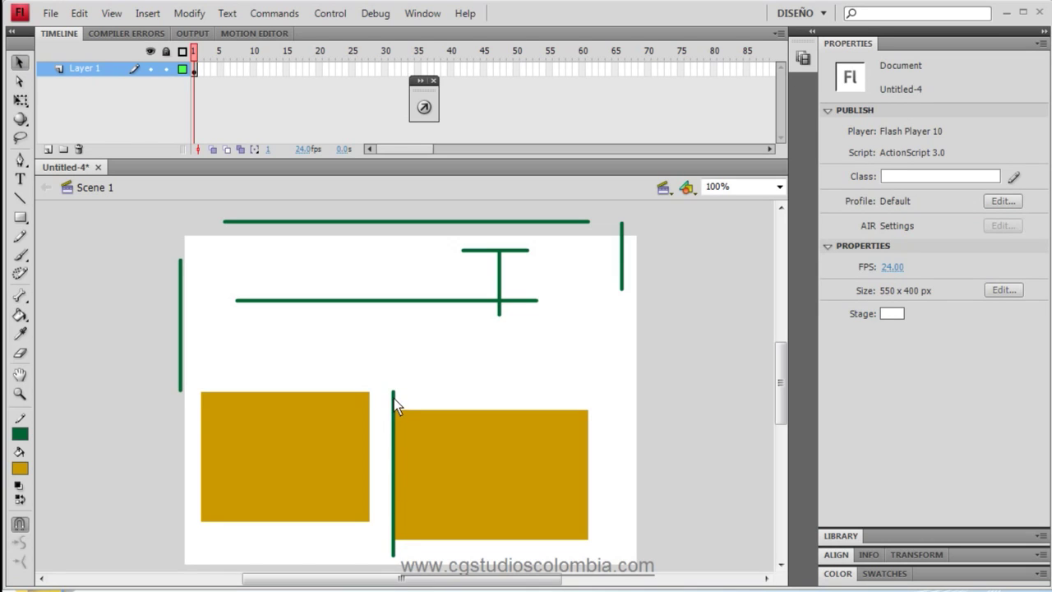
click(394, 464)
drag(394, 464, 491, 466)
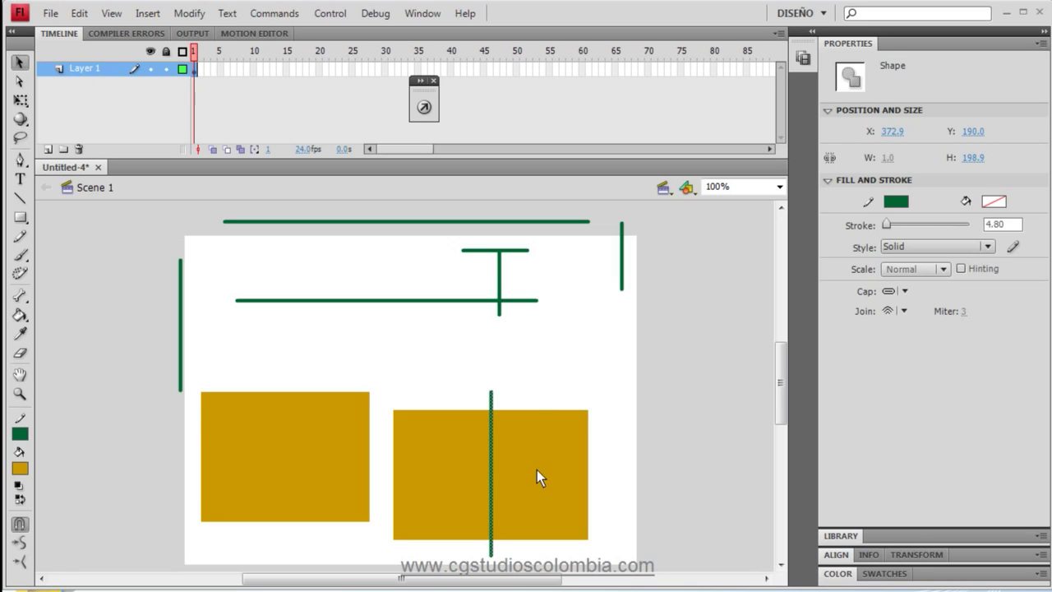
click(709, 389)
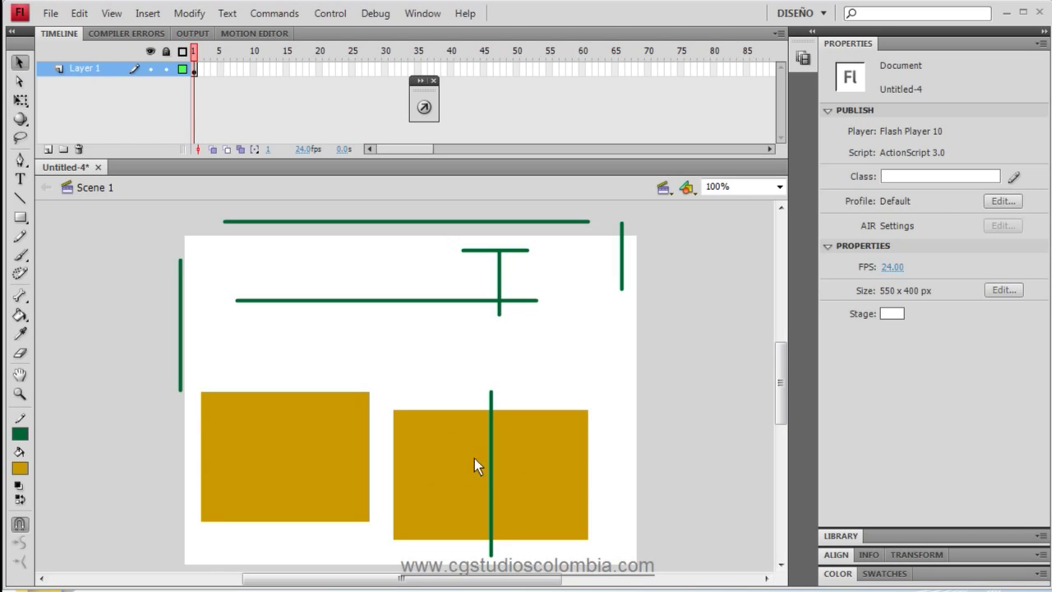
- Select the gold fill right of the line together with its bordering line segment and move both to about X 438, Y 186
click(547, 454)
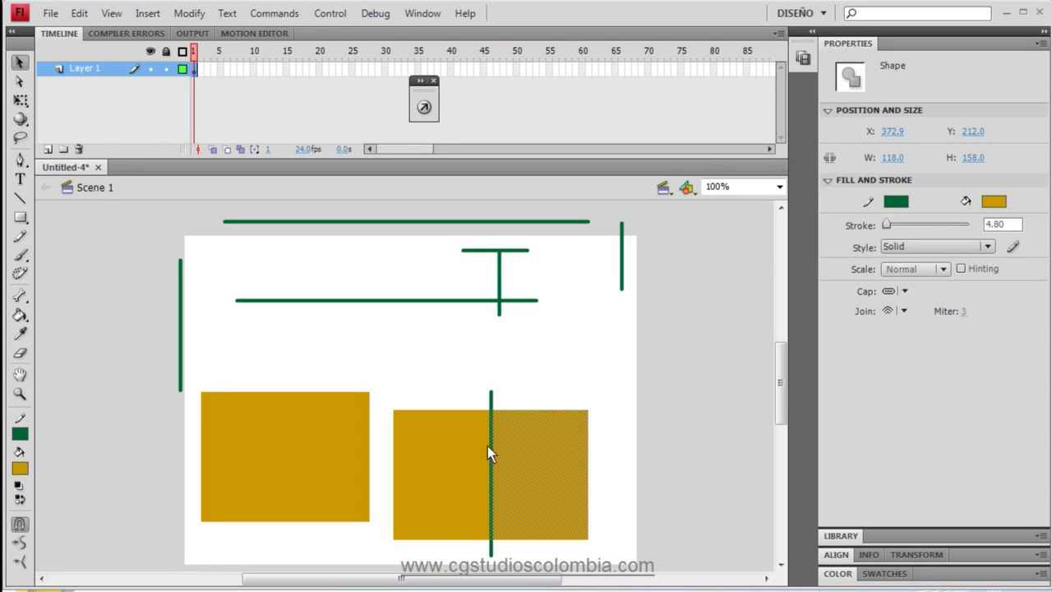
drag(526, 473, 583, 452)
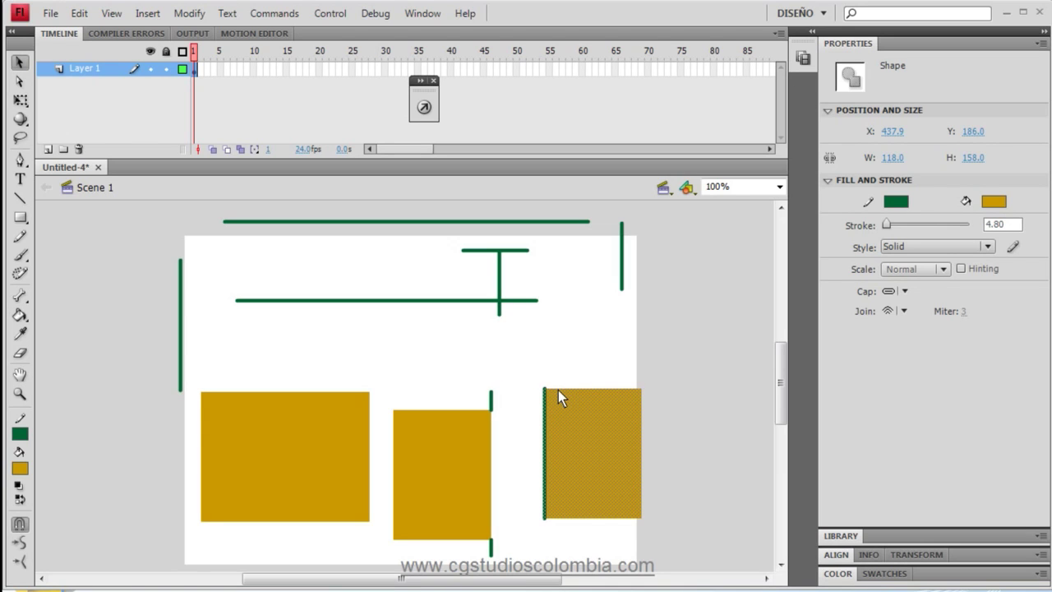
click(502, 378)
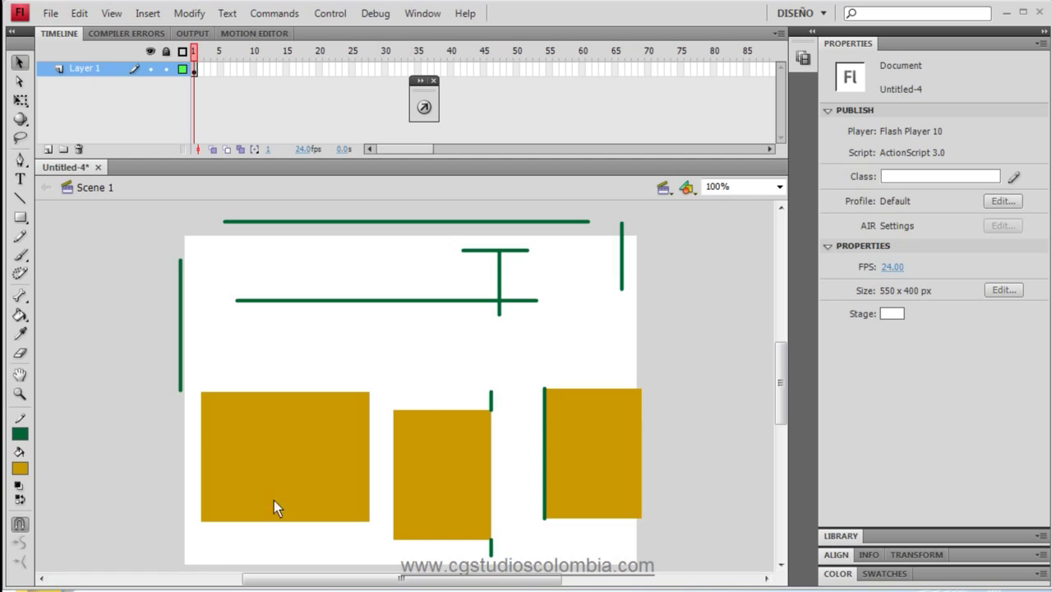
- Overlap the left gold piece with the middle one at about X 122, Y 131, and move the joined shape to about X 15, Y 140
click(251, 473)
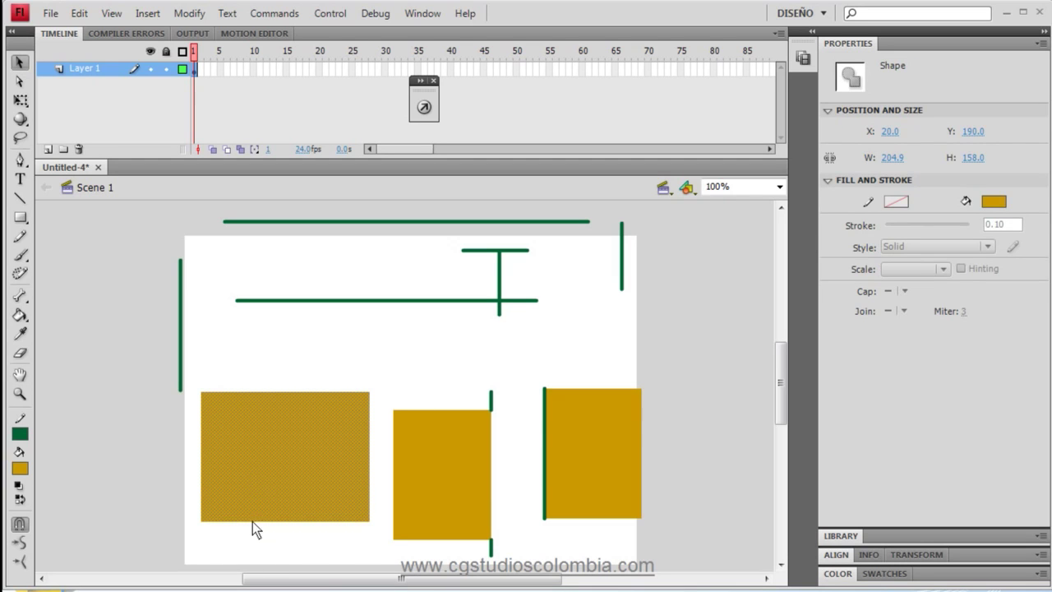
drag(257, 470, 391, 424)
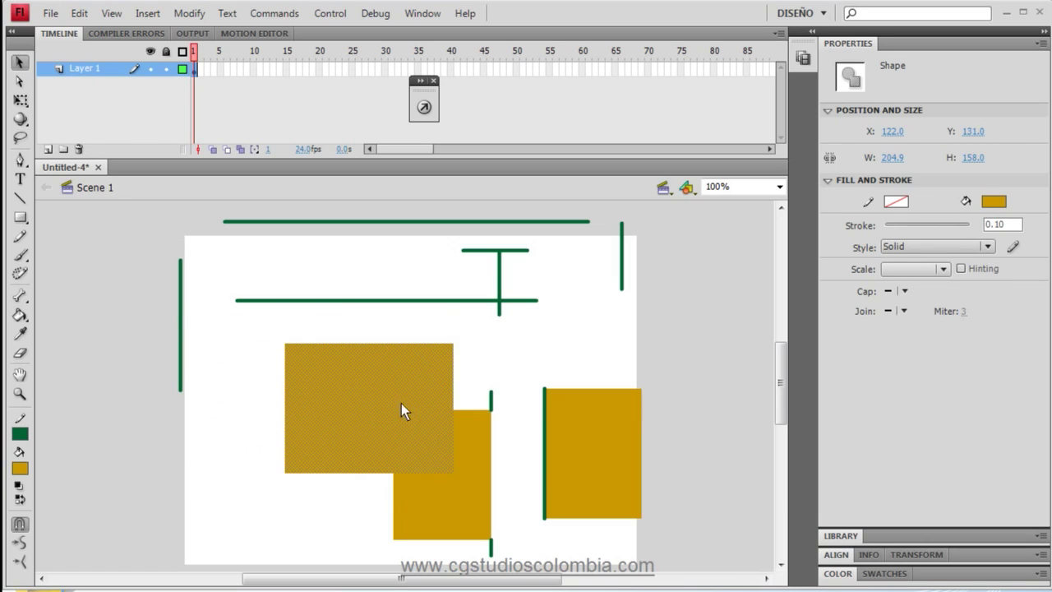
click(169, 476)
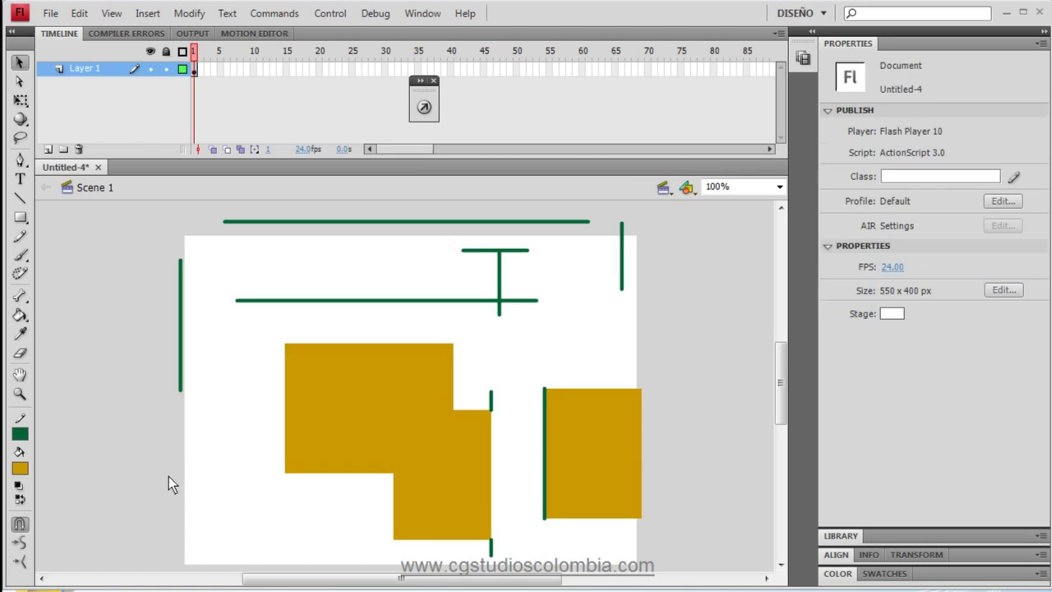
click(321, 408)
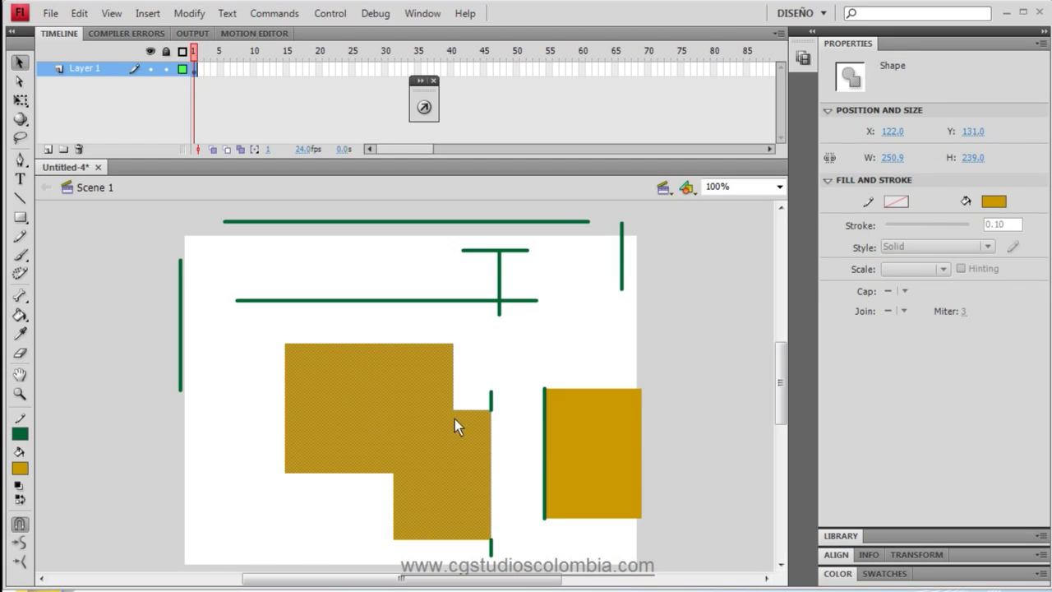
drag(430, 472, 342, 479)
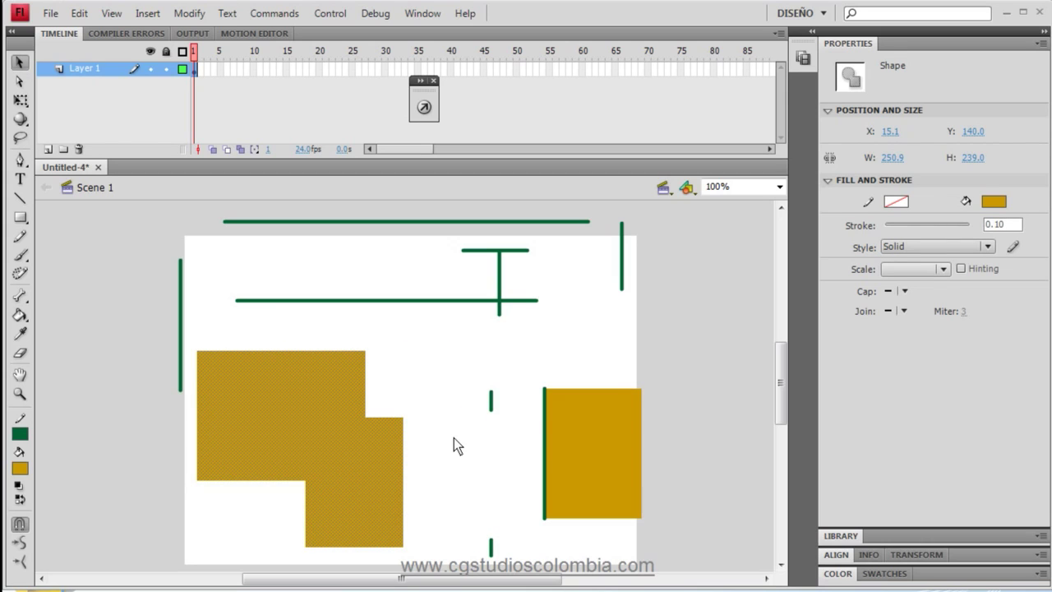
click(131, 455)
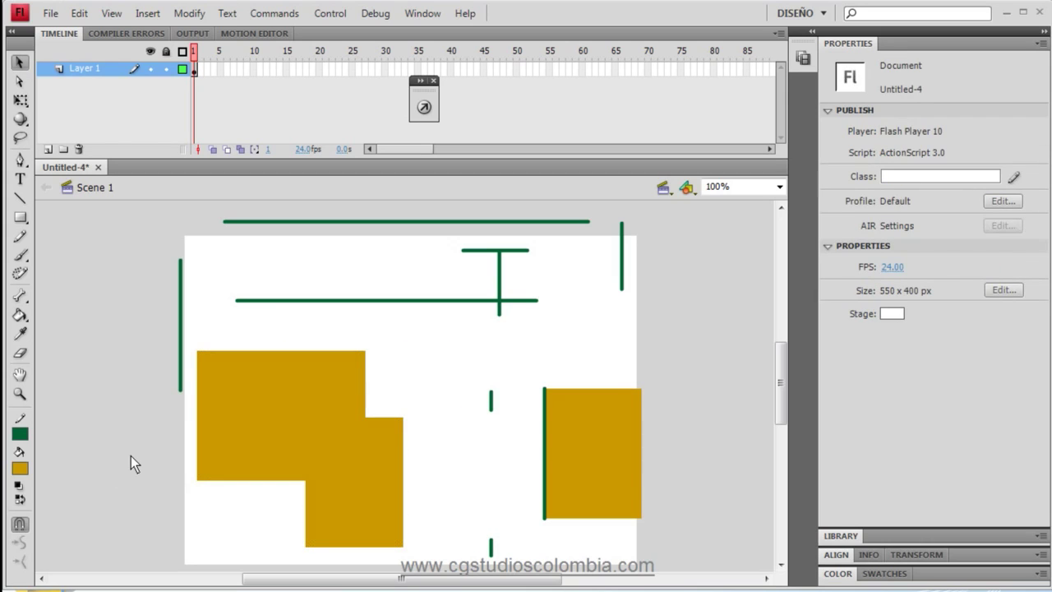
- Move the joined gold shape over the right gold piece, to about X 494, Y 117, and move the resulting fill back to the stage's left side
click(304, 436)
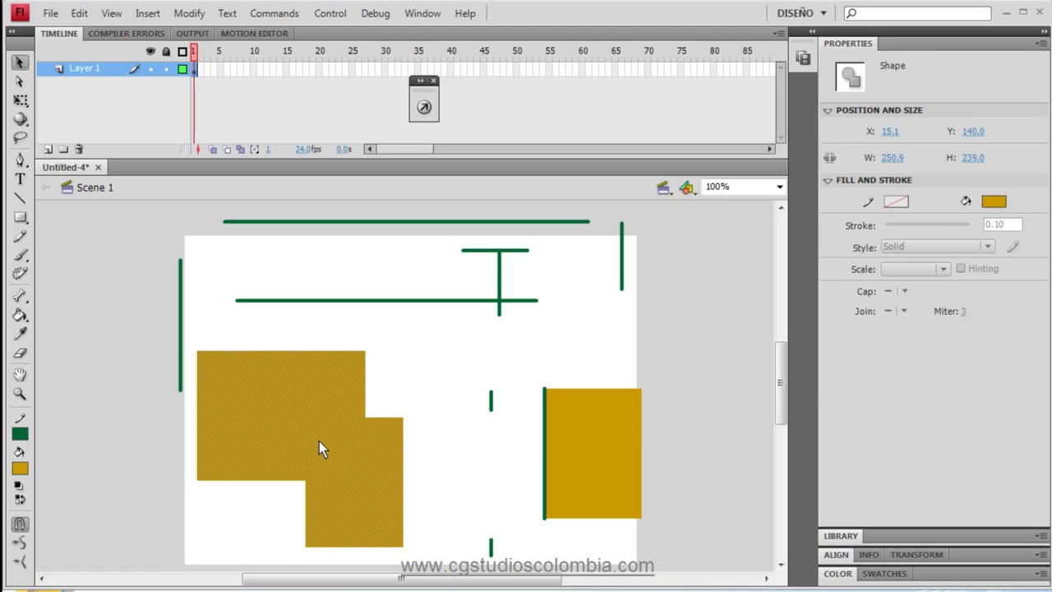
drag(319, 441, 633, 387)
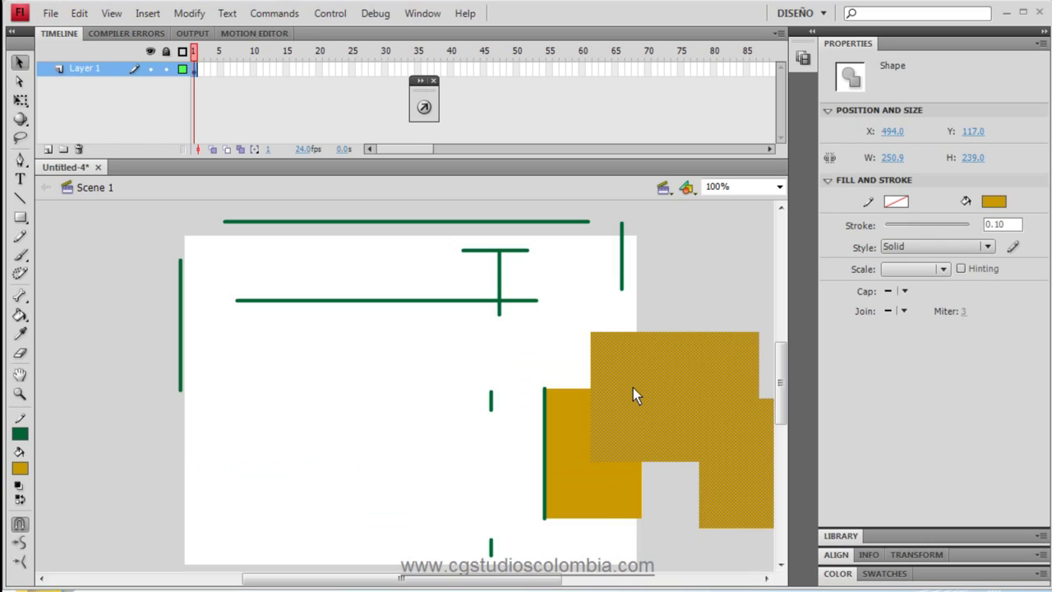
click(699, 279)
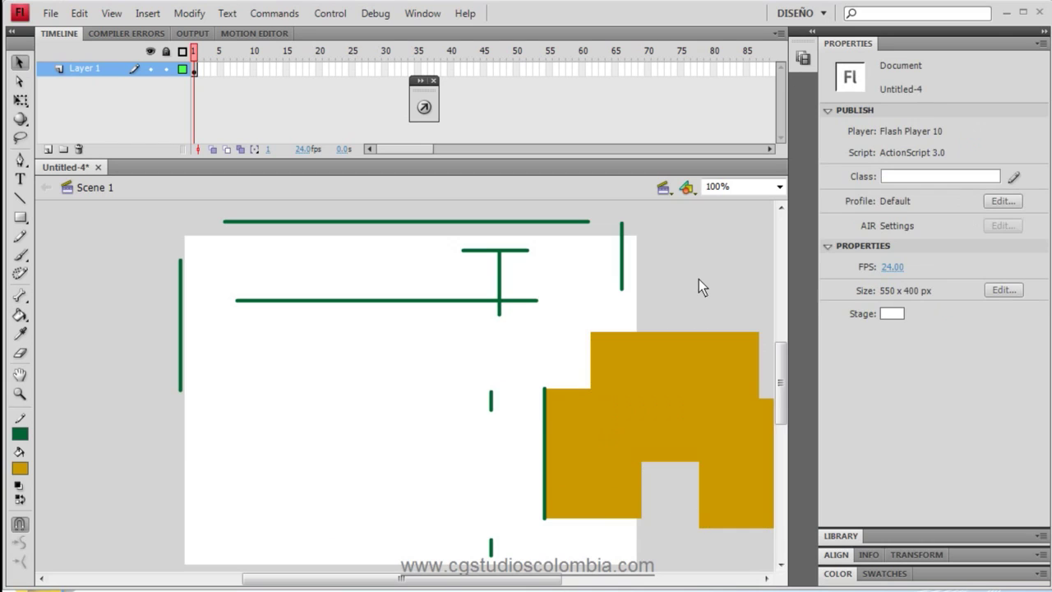
click(643, 383)
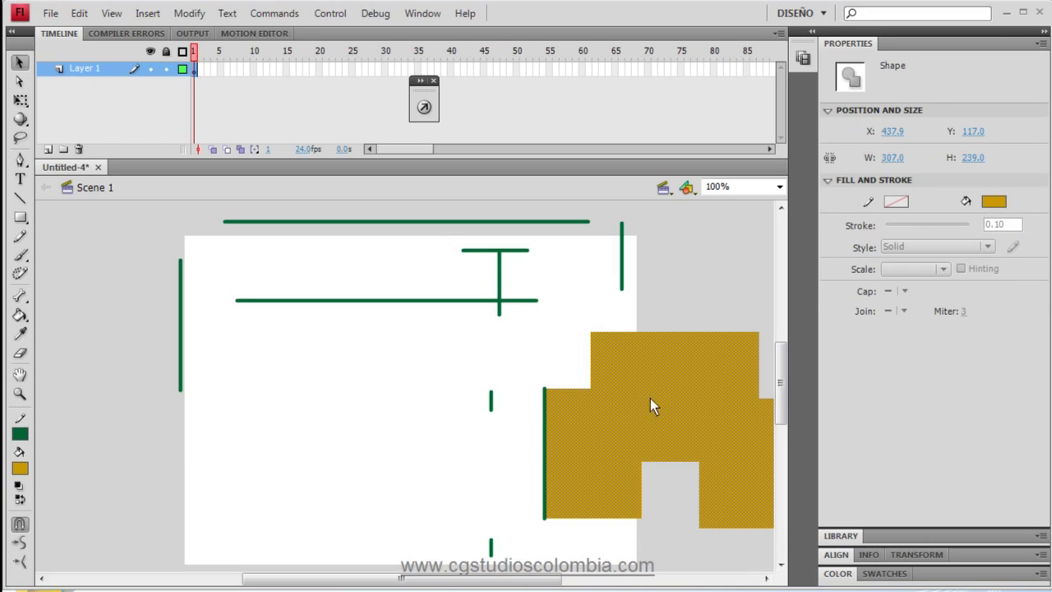
drag(639, 427, 285, 430)
click(81, 460)
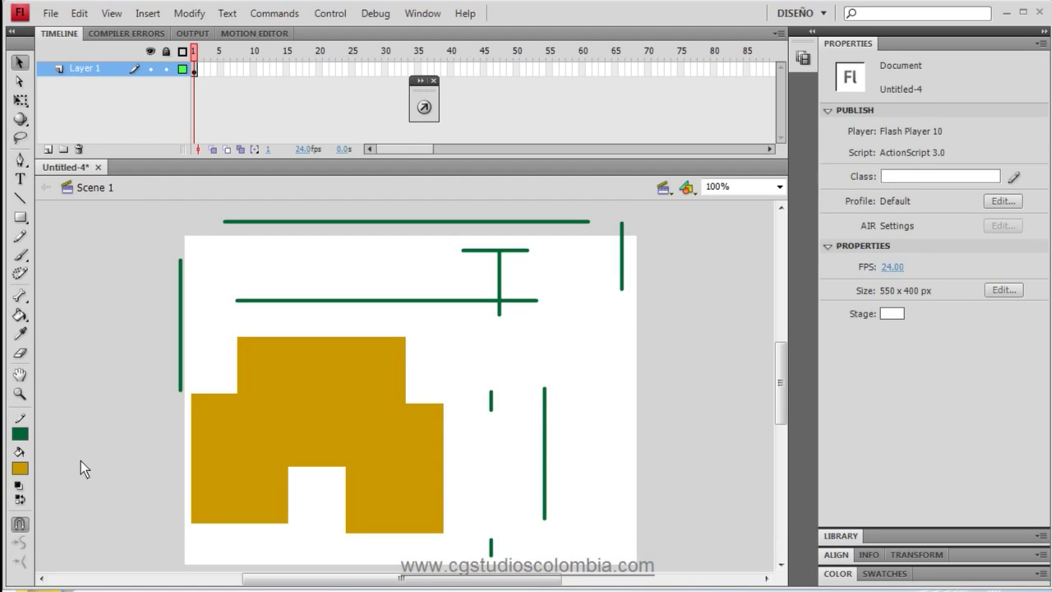
- Draw a bright green rectangle with a dark green stroke, about 161 by 140 px, overlapping the gold shape's lower-left corner
click(20, 217)
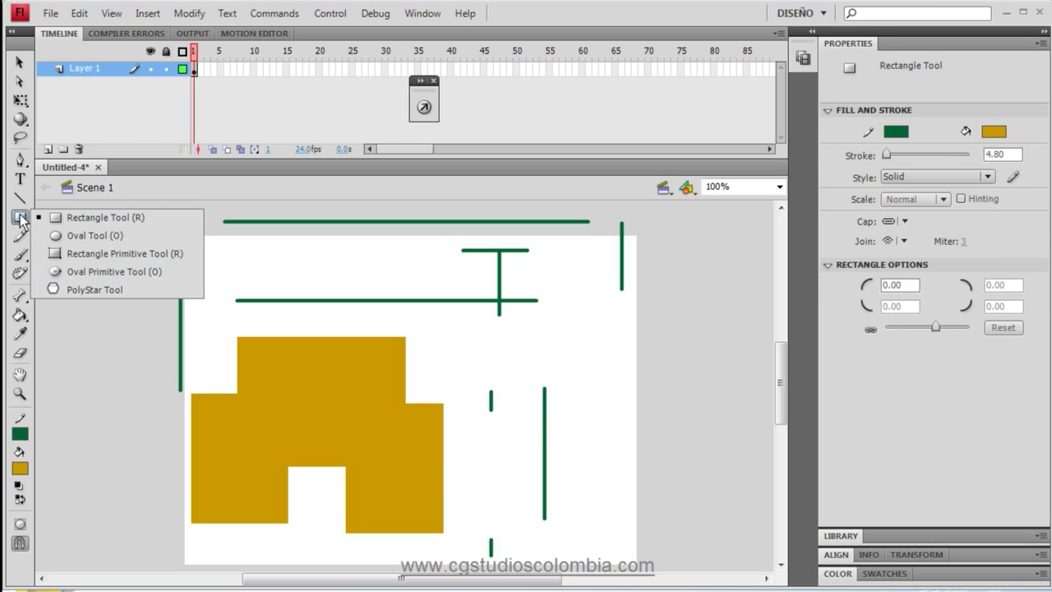
click(65, 220)
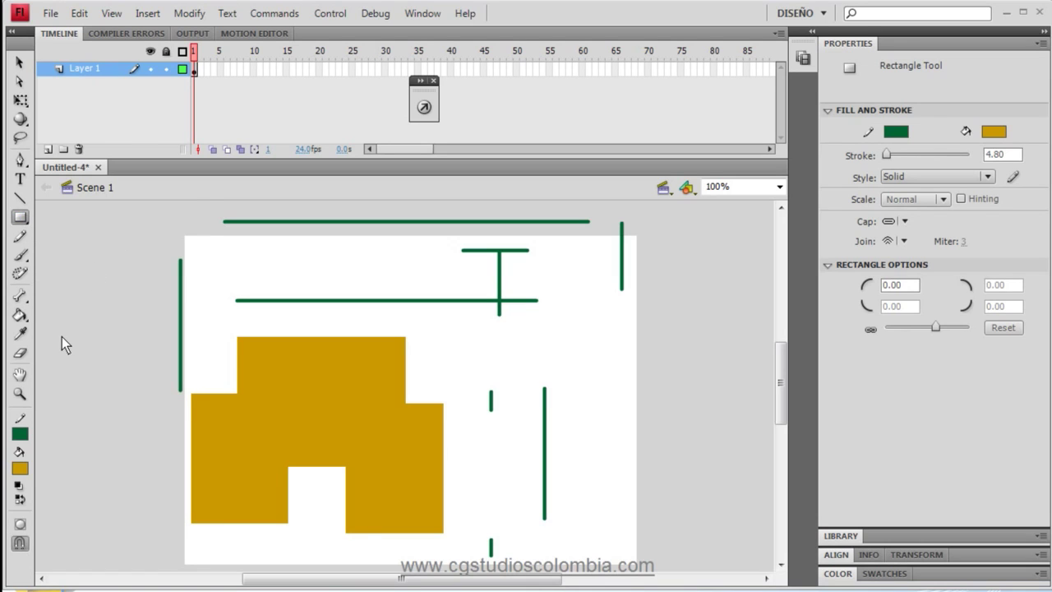
click(992, 133)
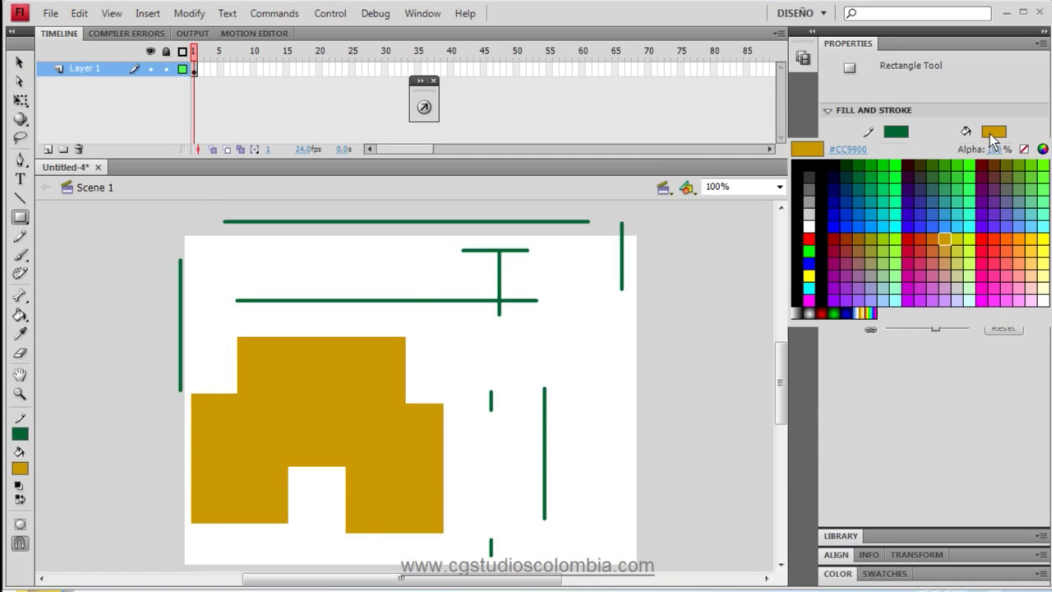
click(962, 169)
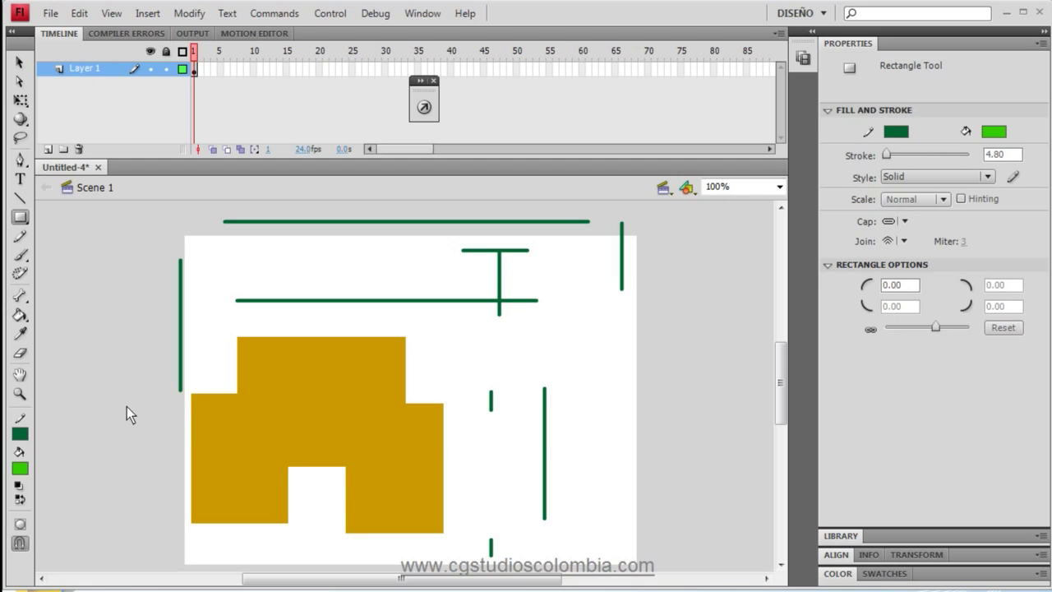
drag(115, 431, 247, 548)
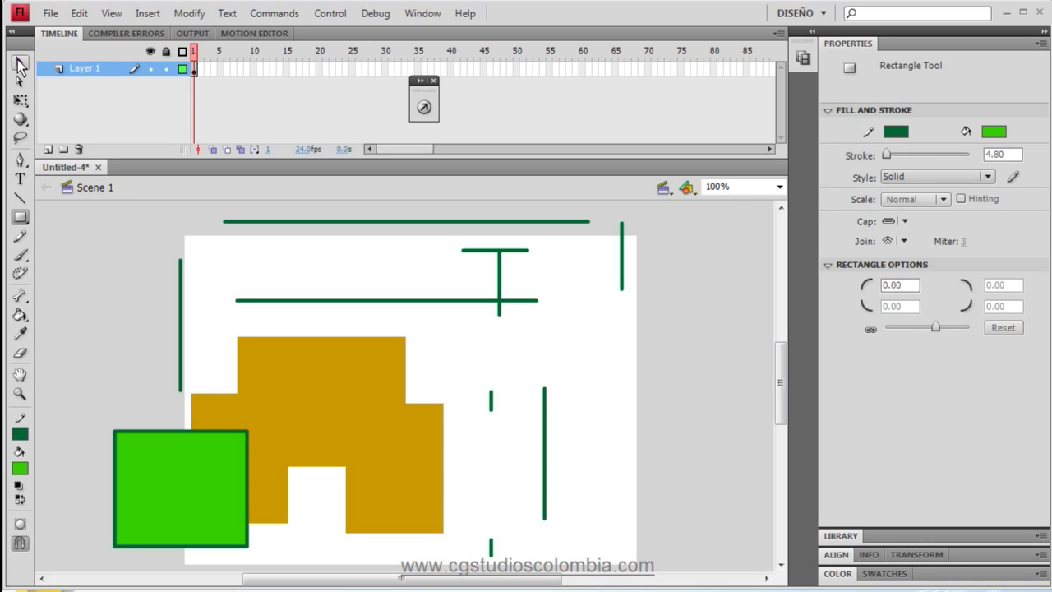
- Select the green rectangle's whole outline, move it off the fill to about X 472, Y 96, and delete it
click(20, 64)
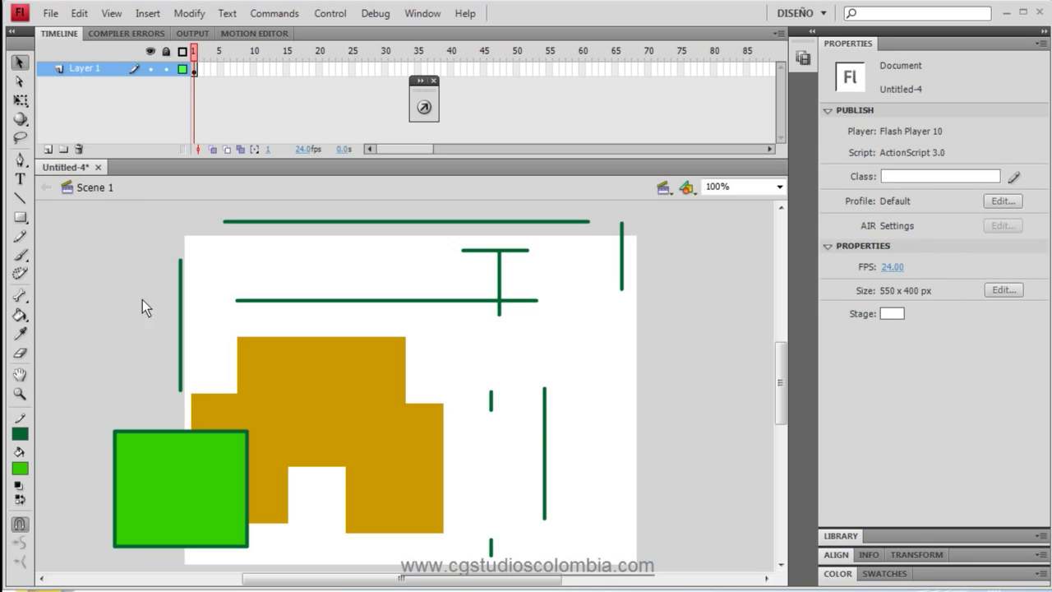
double_click(213, 429)
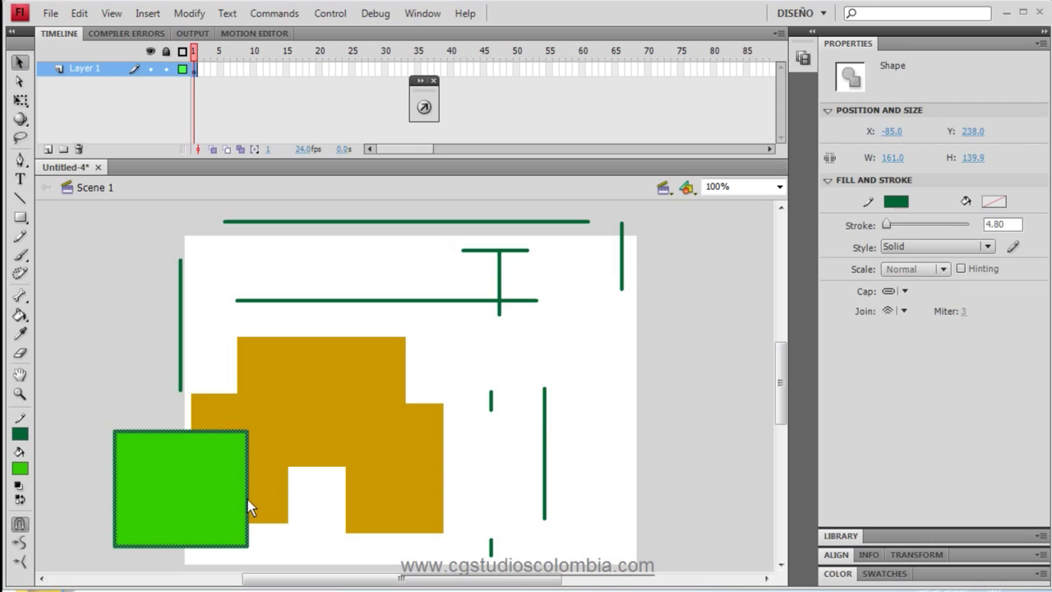
mouse_move(247, 499)
mouse_down()
mouse_move(580, 369)
mouse_move(705, 383)
mouse_up()
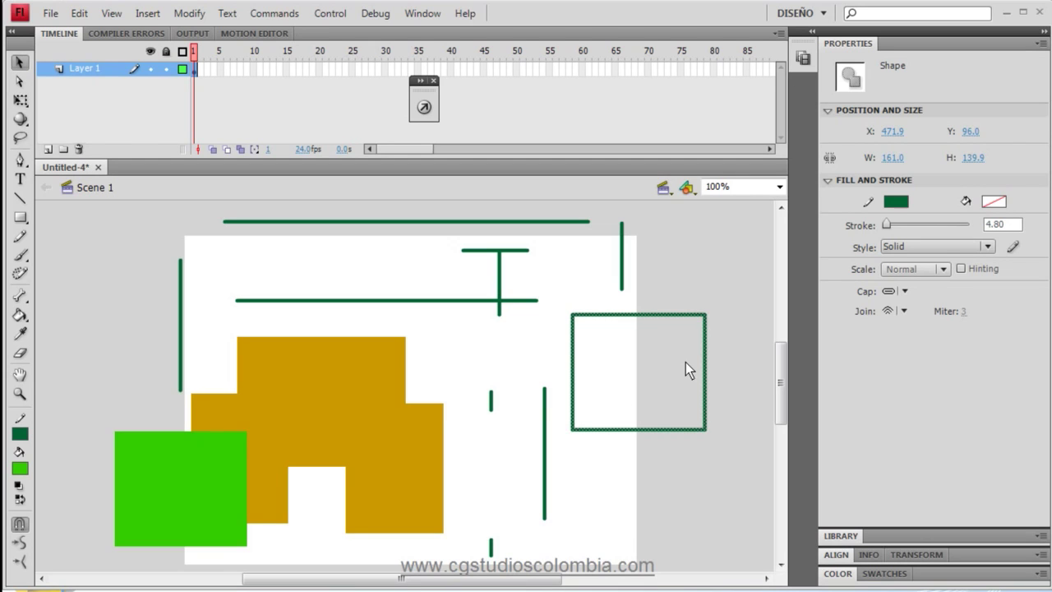
key(Delete)
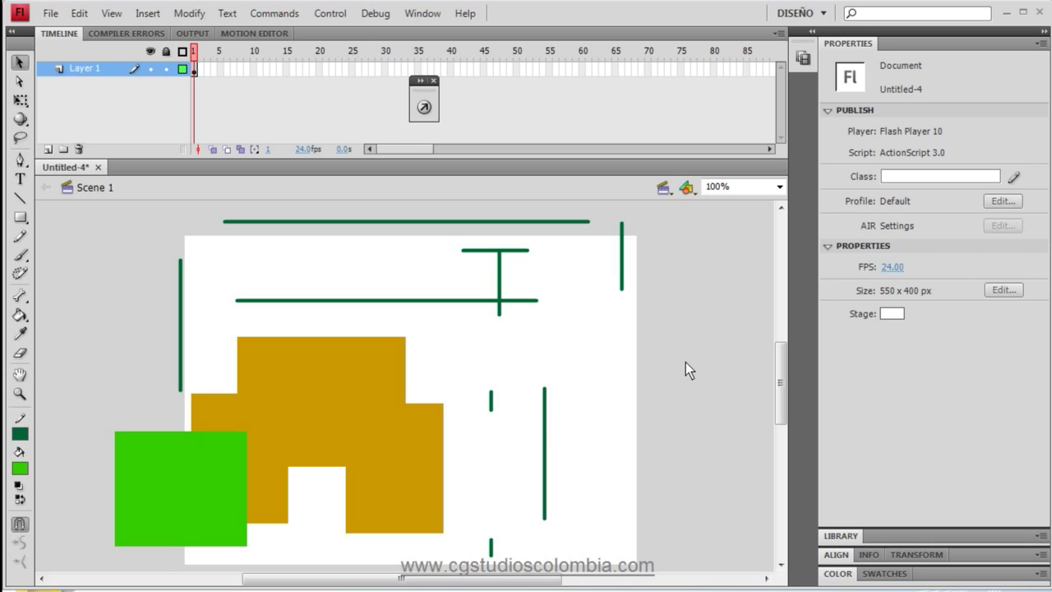
- Move the green fill diagonally down and away from the gold shape's lower-left corner, and deselect it
click(189, 475)
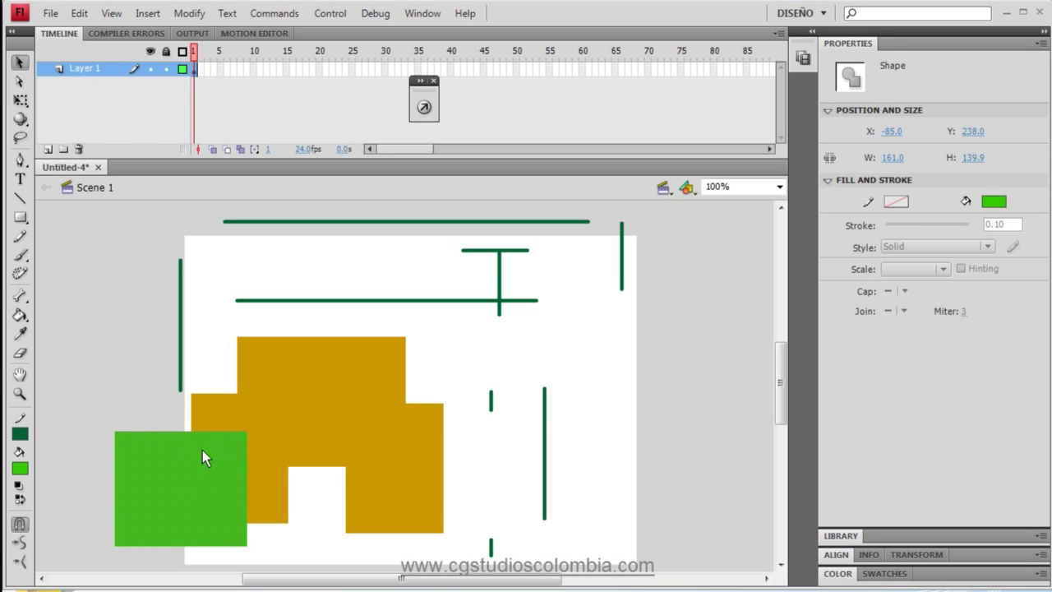
drag(230, 446, 194, 468)
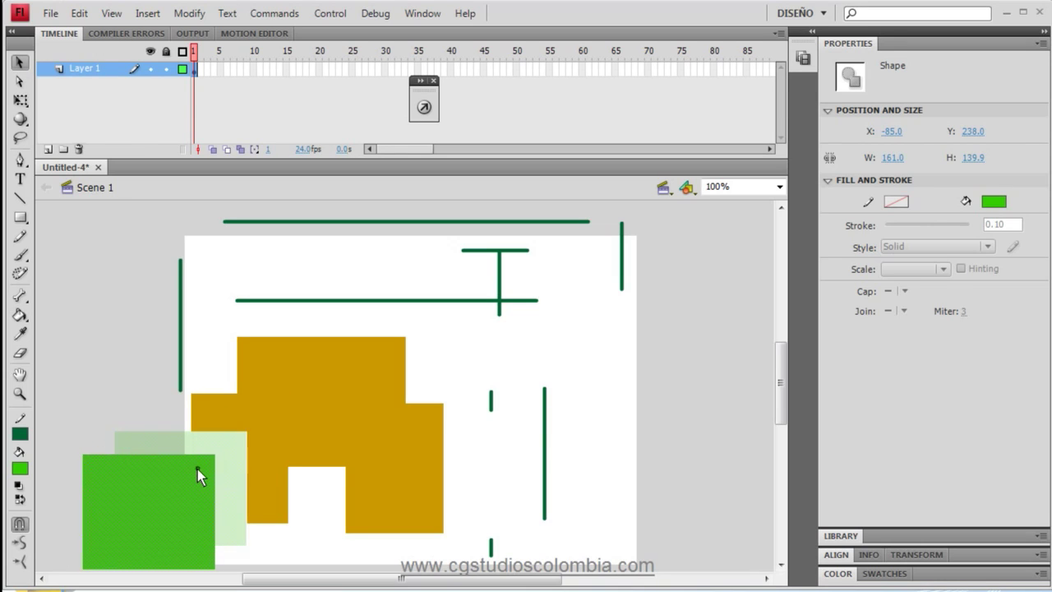
click(161, 436)
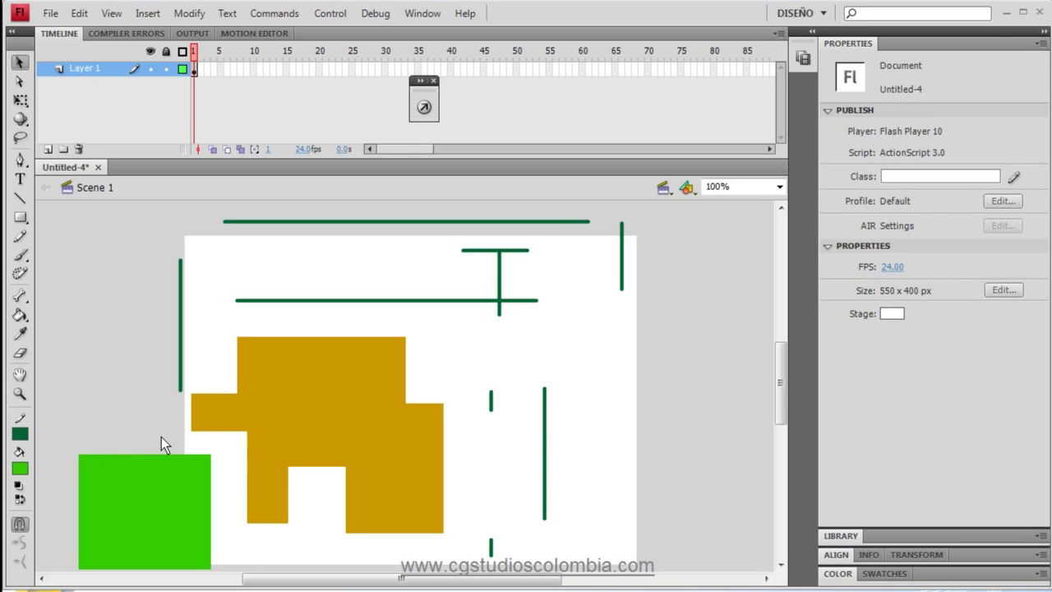
- Merge the green fill into the gold shape at about X 89, Y 130, and pull it out to about X 483, Y 101
click(156, 502)
drag(135, 509, 319, 398)
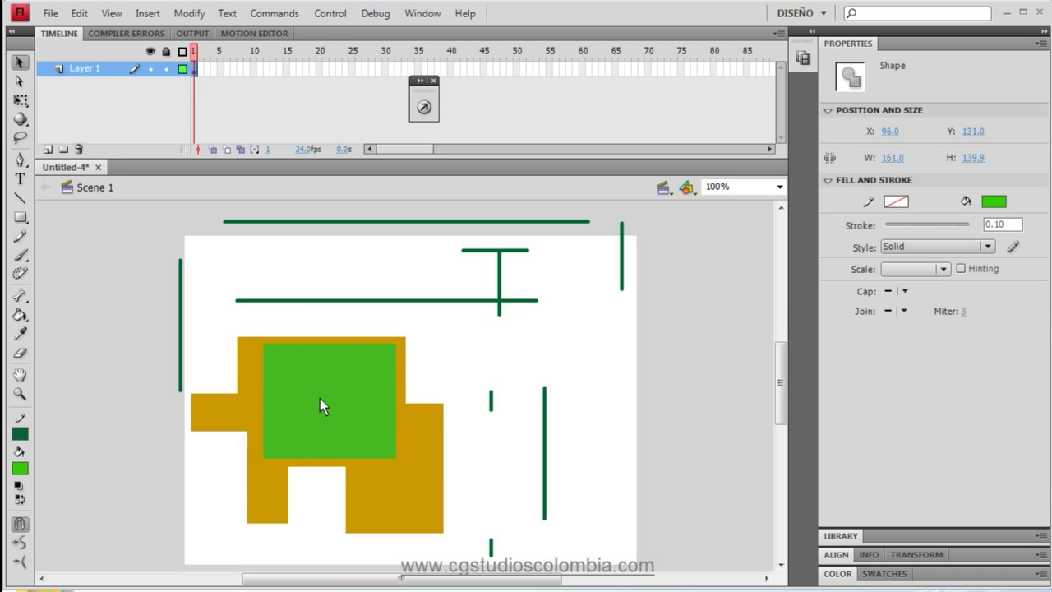
mouse_move(295, 408)
mouse_down()
mouse_move(502, 342)
mouse_move(308, 415)
mouse_up()
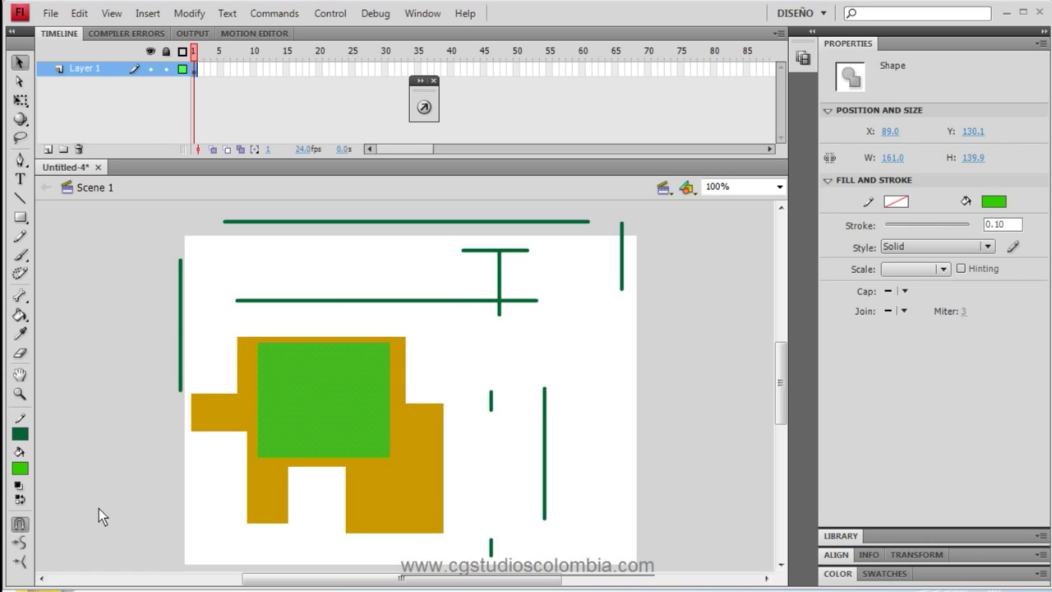
click(98, 508)
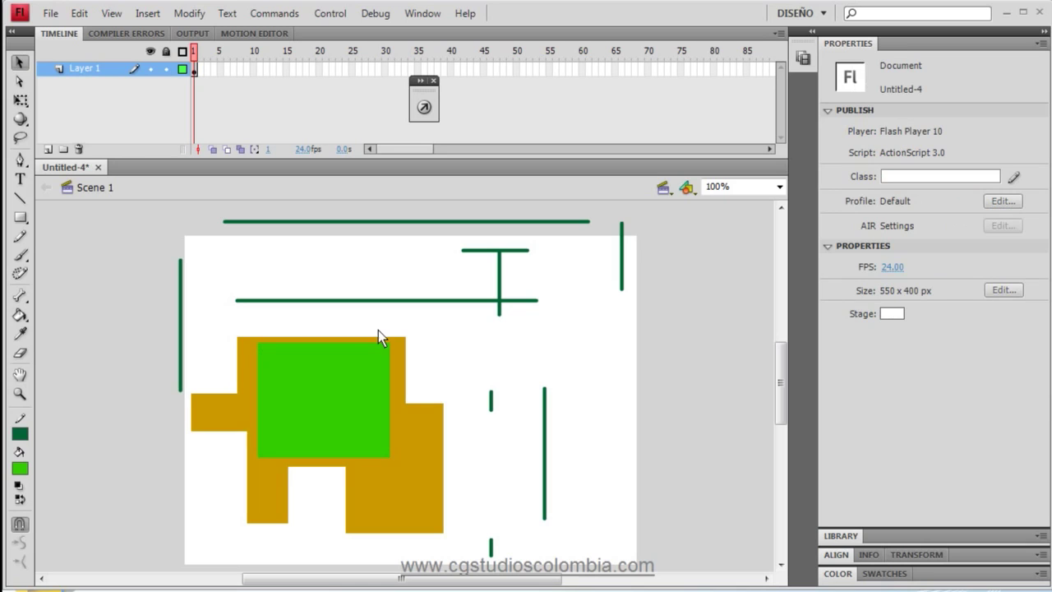
click(315, 397)
drag(316, 397, 630, 381)
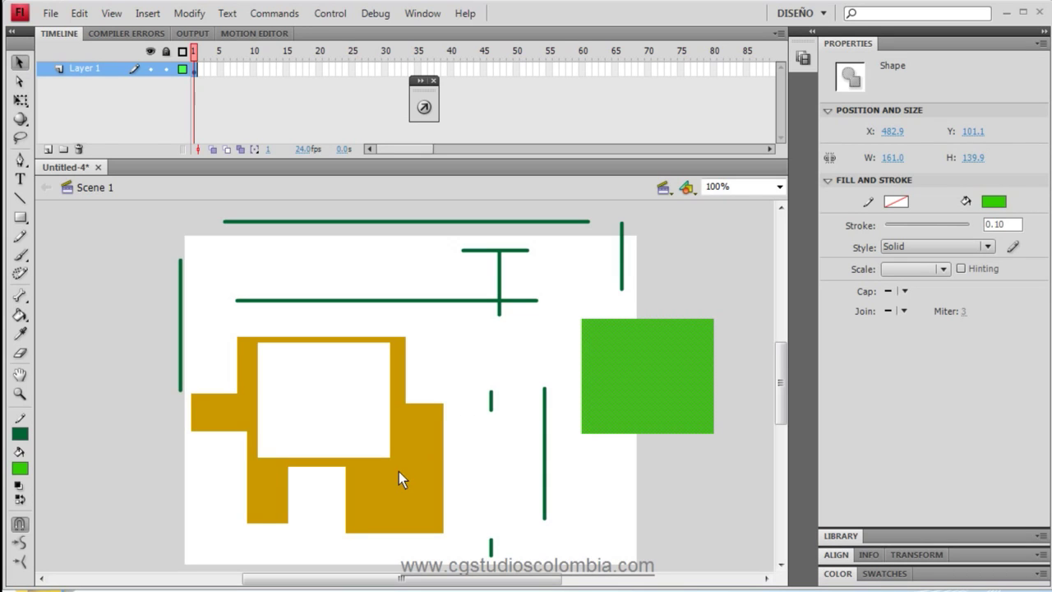
- Move the gold shape over the green fill and the nearby strokes, to about X 309, Y -33, and deselect it
click(387, 491)
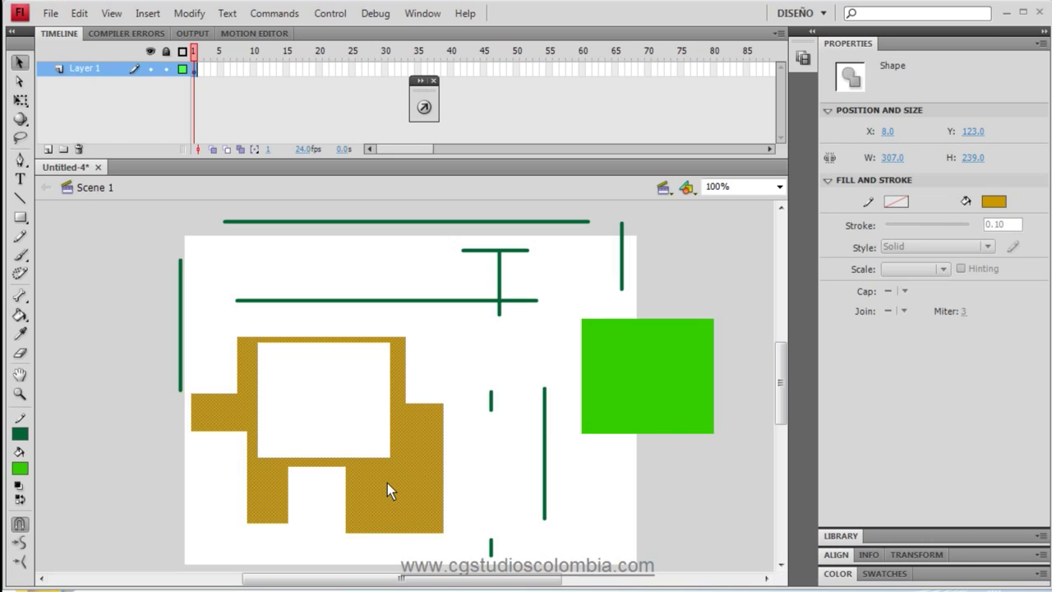
drag(377, 488, 623, 363)
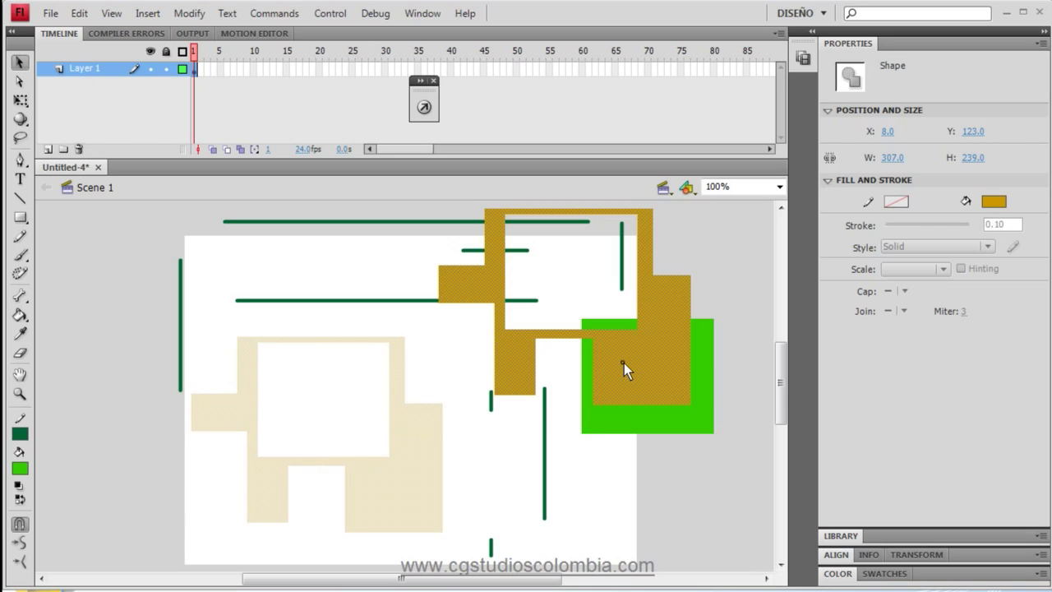
drag(624, 362, 623, 362)
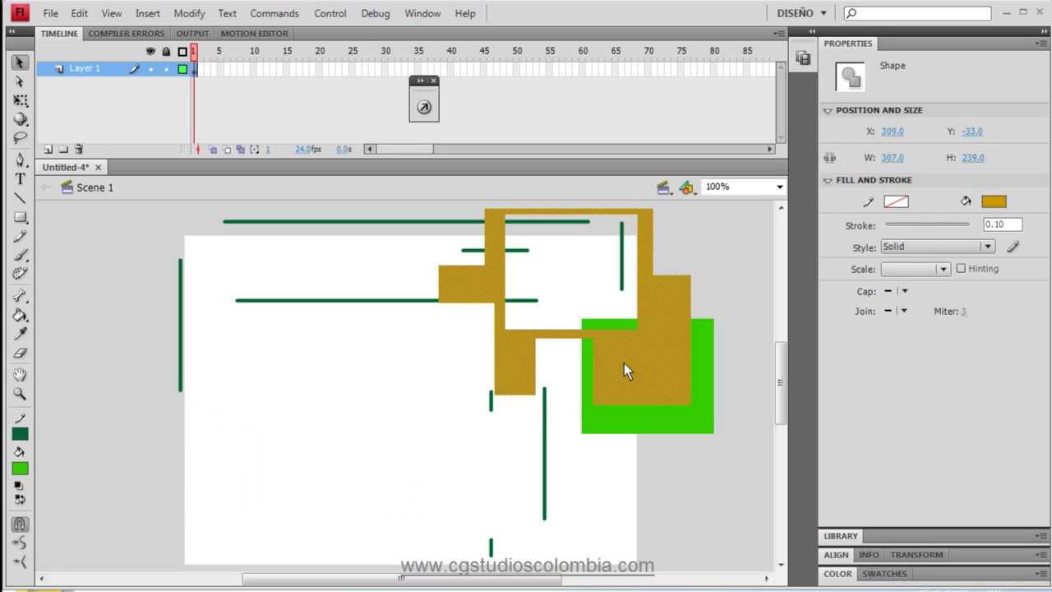
click(326, 418)
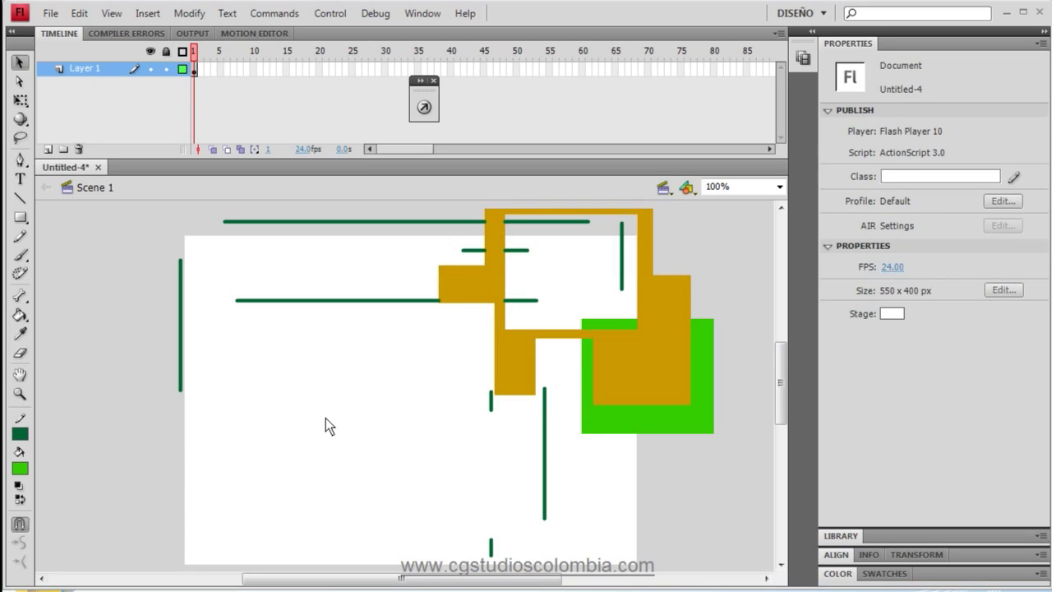
- Move the gold shape off the green fill, back to about X 2, Y 127, and deselect it
click(611, 363)
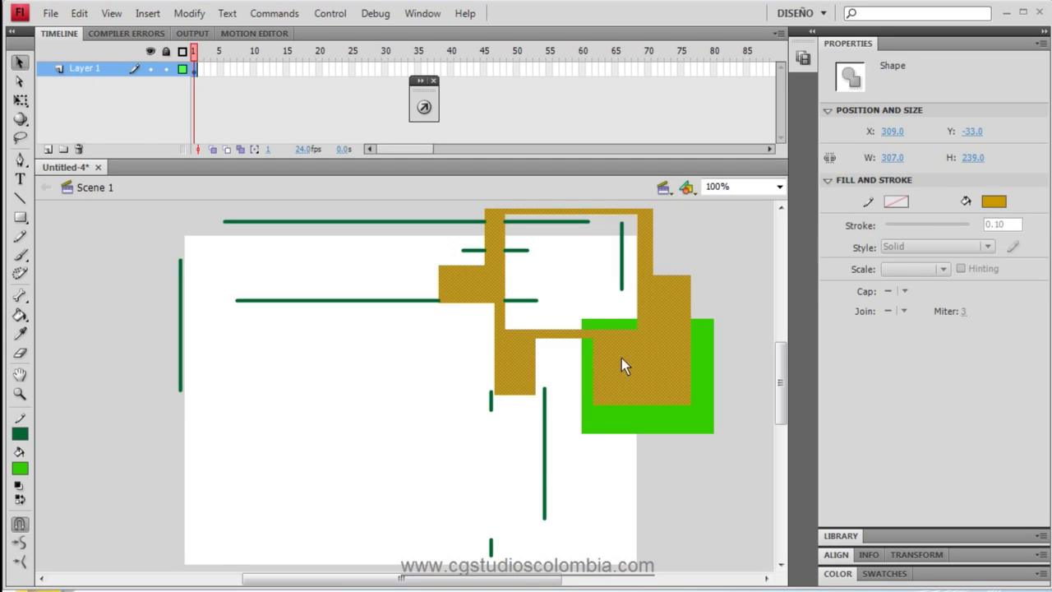
drag(647, 357, 396, 487)
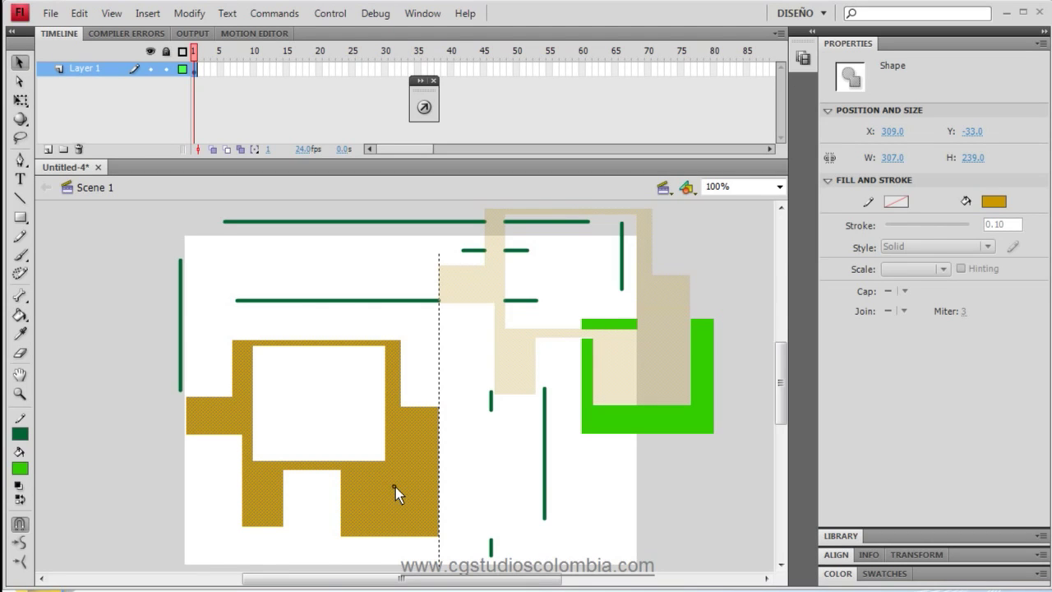
drag(395, 486, 396, 487)
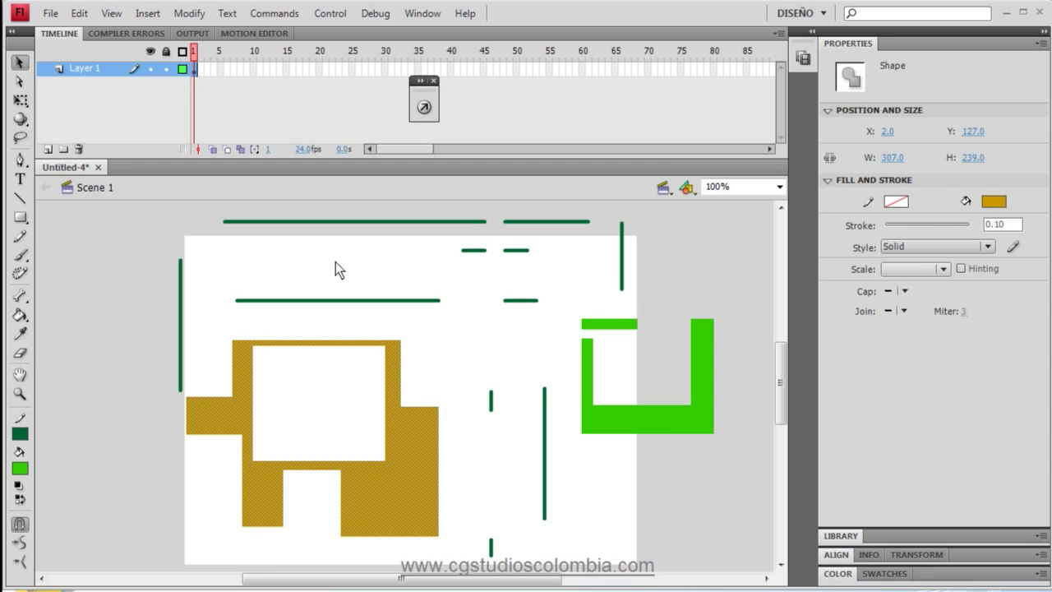
click(215, 367)
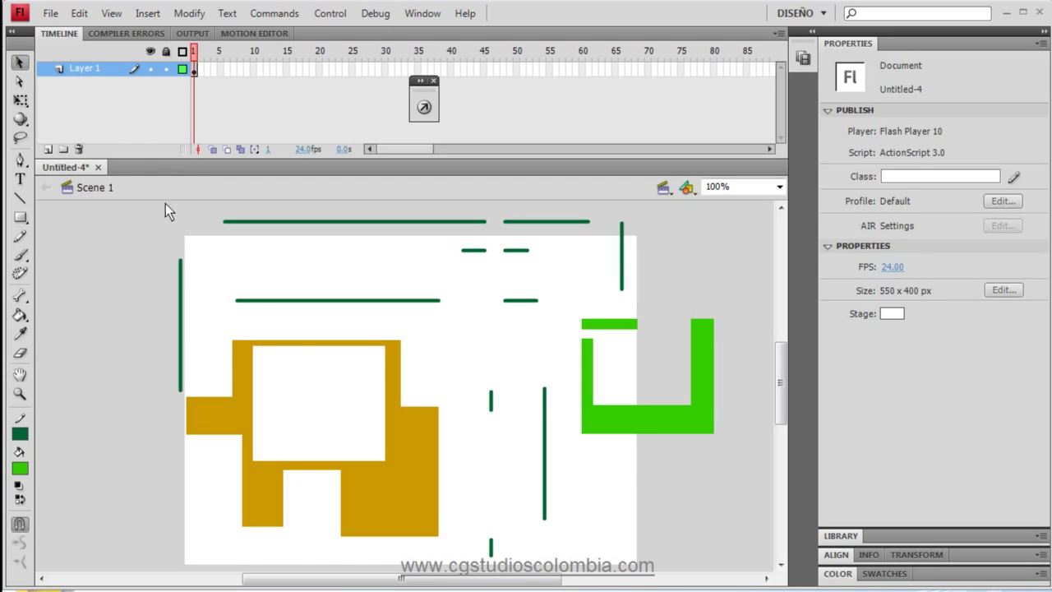
- Select all the strokes and fills on and around the stage
mouse_move(157, 205)
mouse_down()
mouse_move(637, 483)
mouse_move(738, 573)
mouse_up()
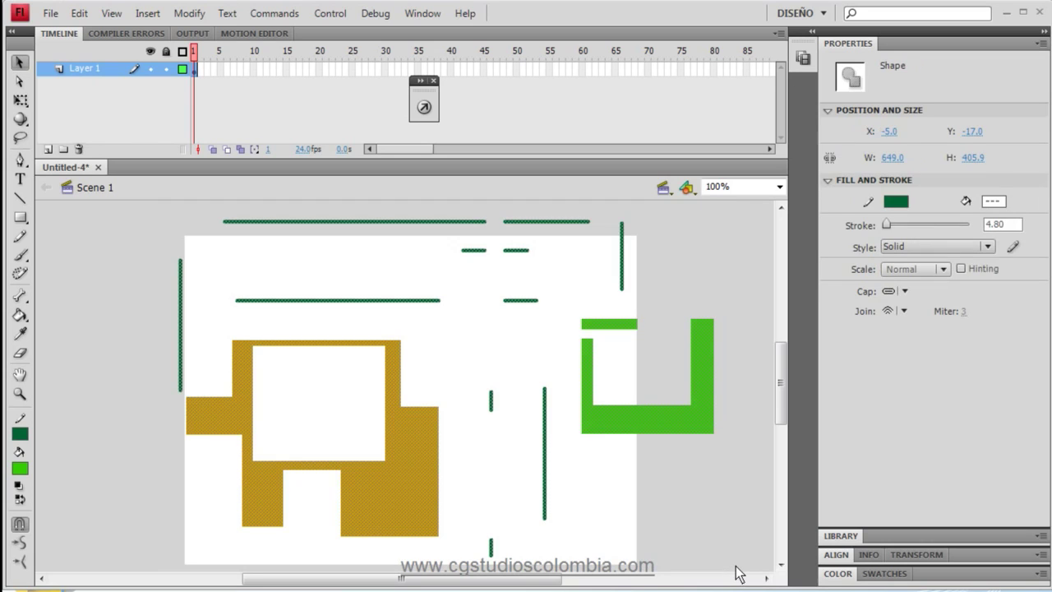